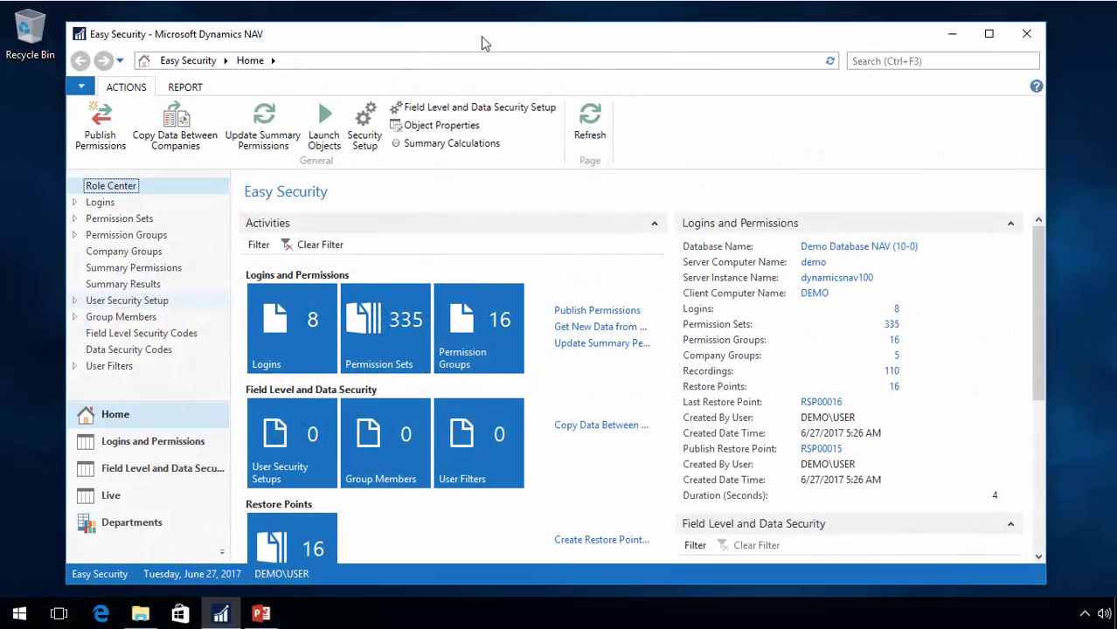
# - Open Security Setup from the Logins and Permissions area of the Easy Security department
pyautogui.click(157, 529)
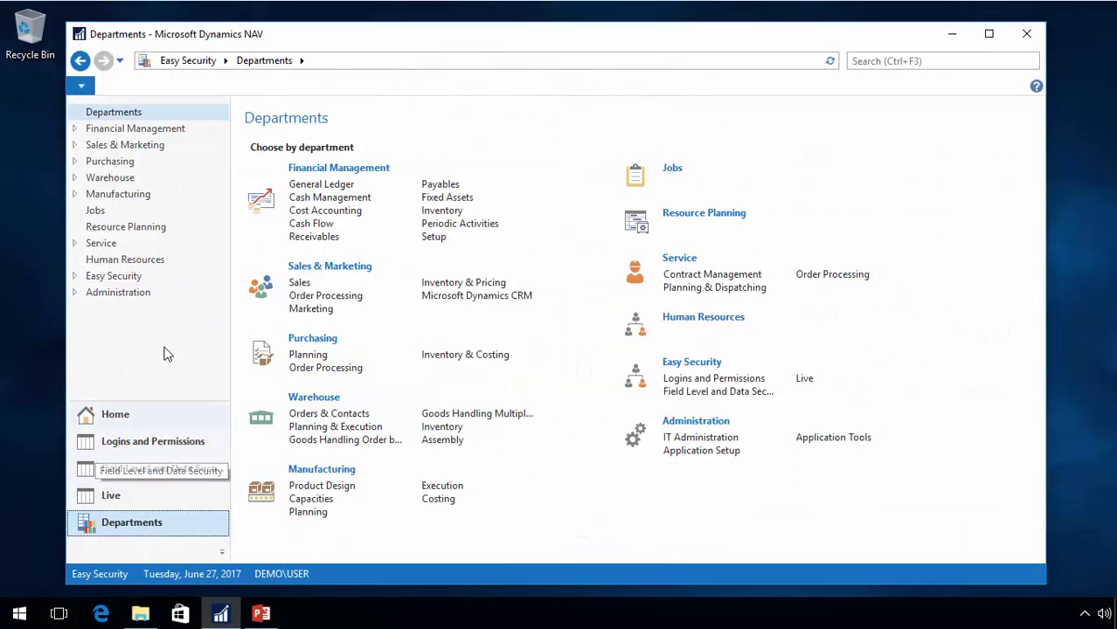
pyautogui.click(135, 276)
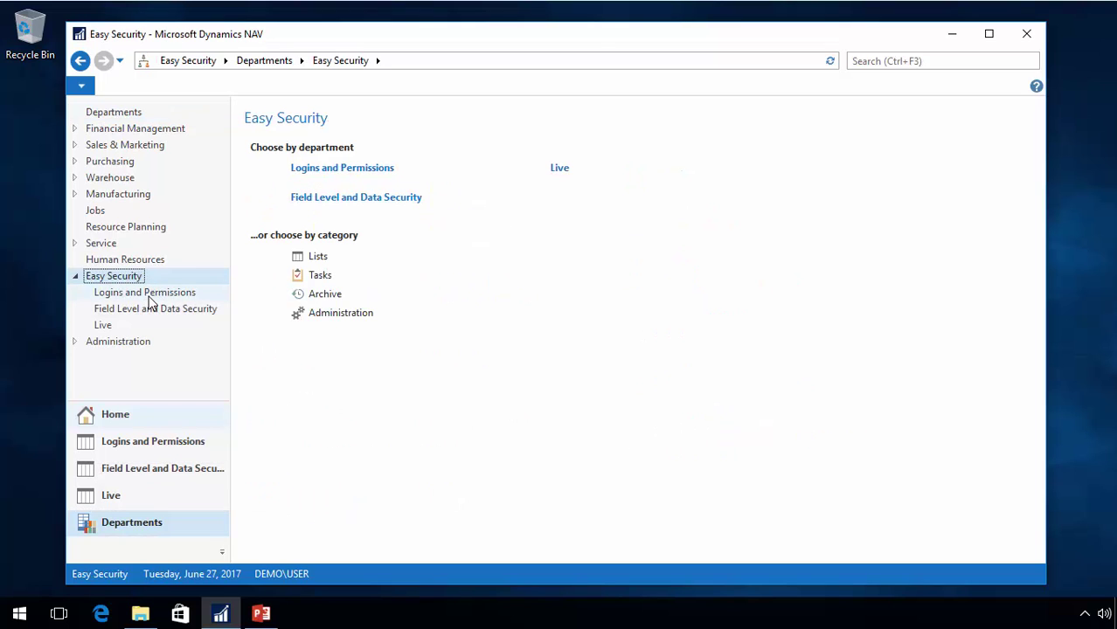
pyautogui.click(148, 293)
pyautogui.scroll(-5, 427, 484)
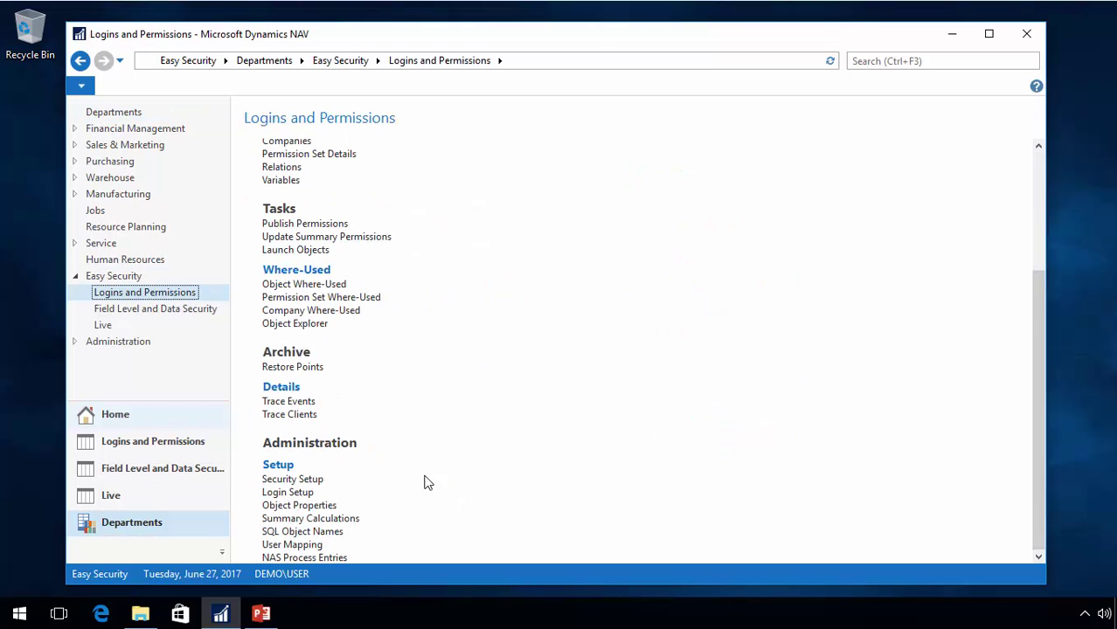
pyautogui.click(292, 480)
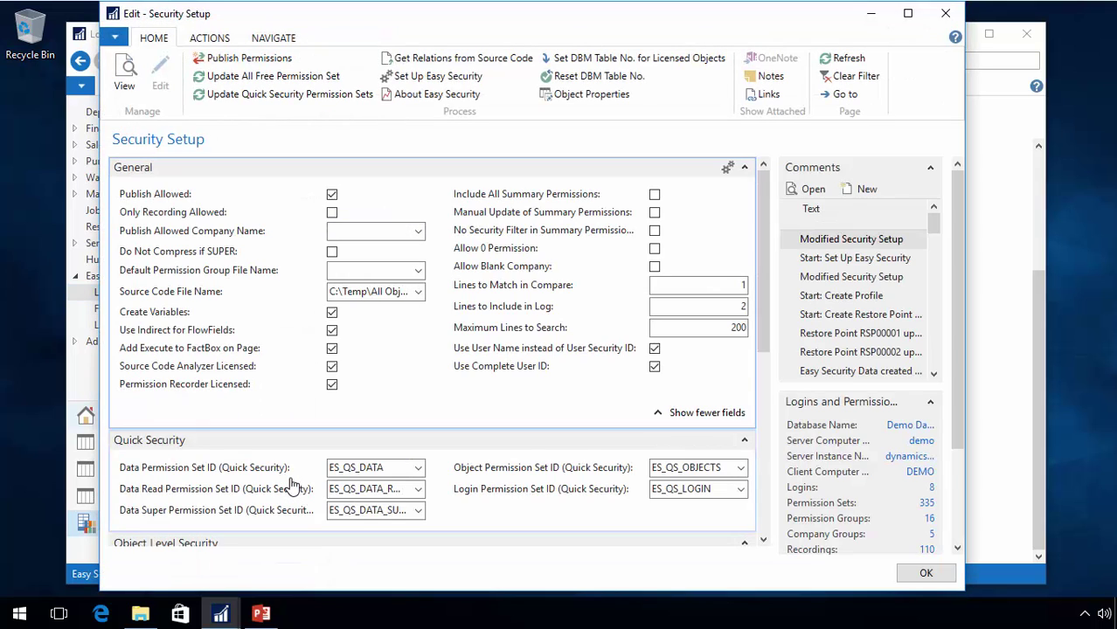
# - Look up the All Free Objects Permission Set ID in the full permission sets list and pick the Free Objects set
pyautogui.scroll(-3, 263, 481)
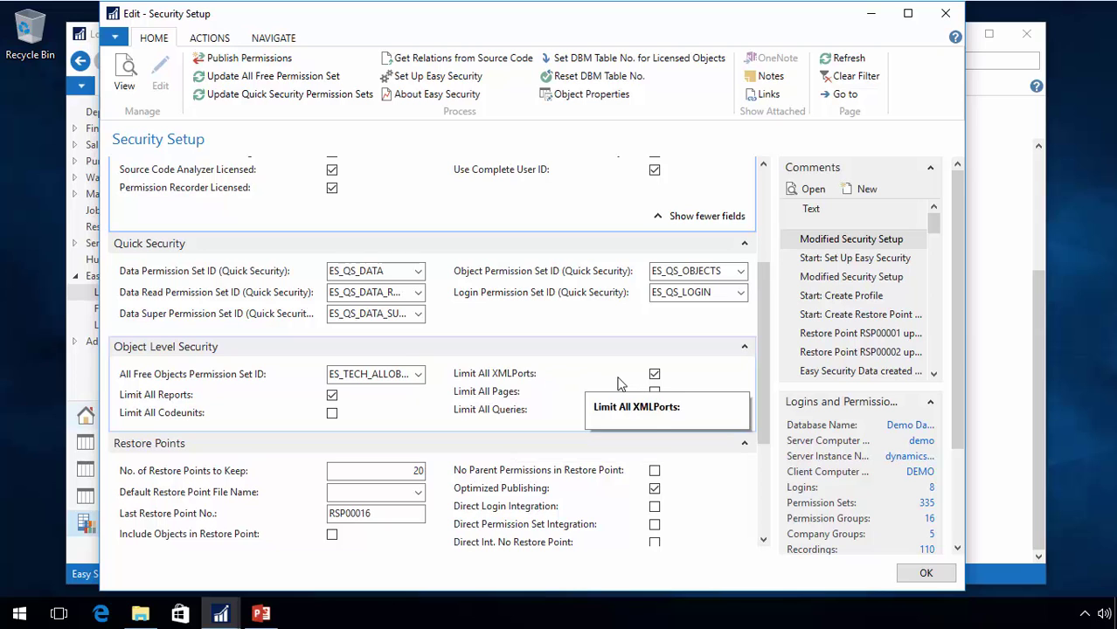
pyautogui.click(415, 380)
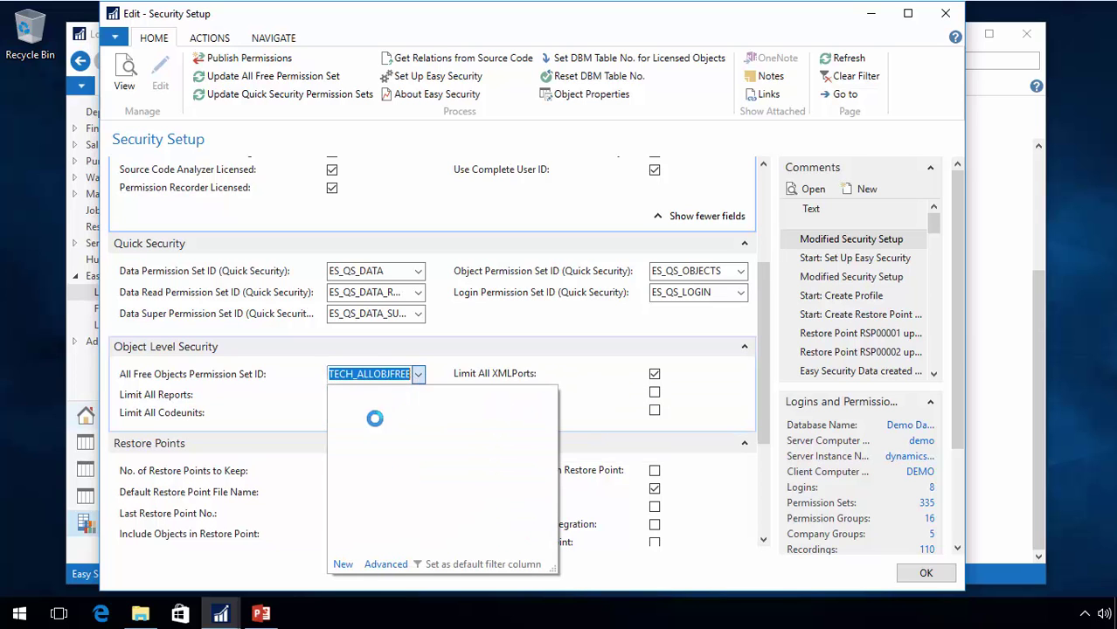
pyautogui.click(402, 561)
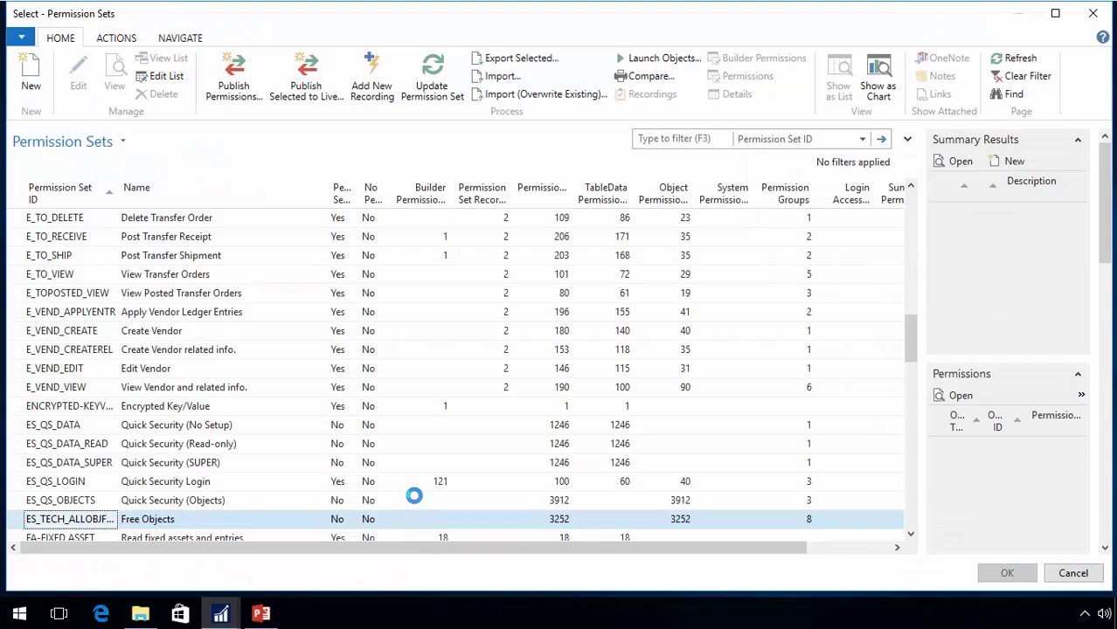
pyautogui.doubleClick(560, 519)
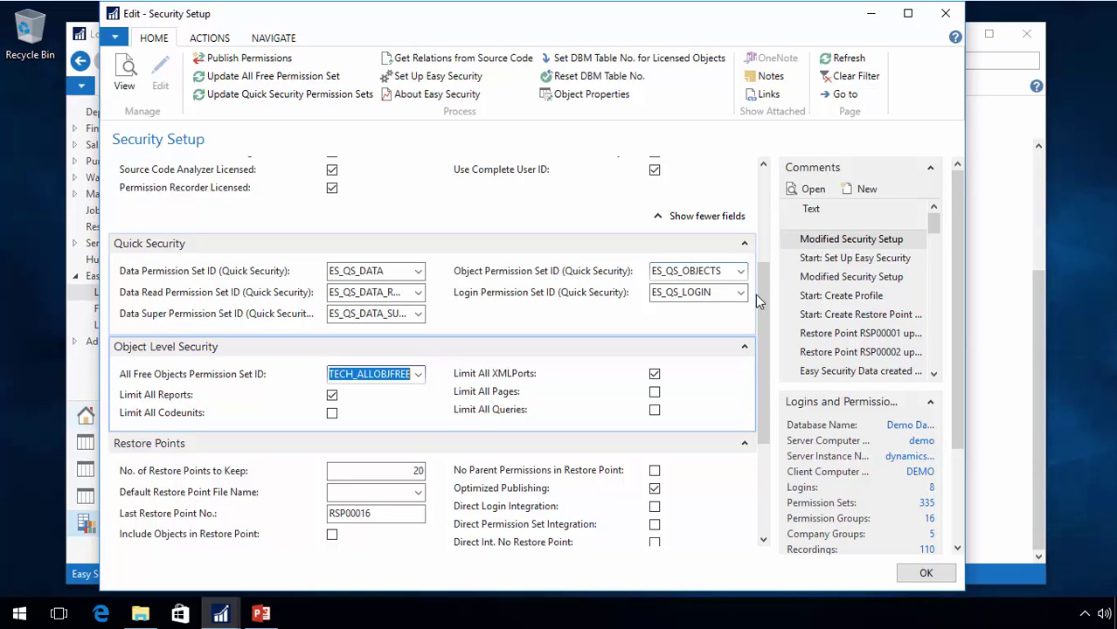
# - Look up the Quick Security Object Permission Set ID in the full list, compare its permissions with Free Objects, and keep ES_QS_OBJECTS
pyautogui.click(694, 273)
pyautogui.click(740, 271)
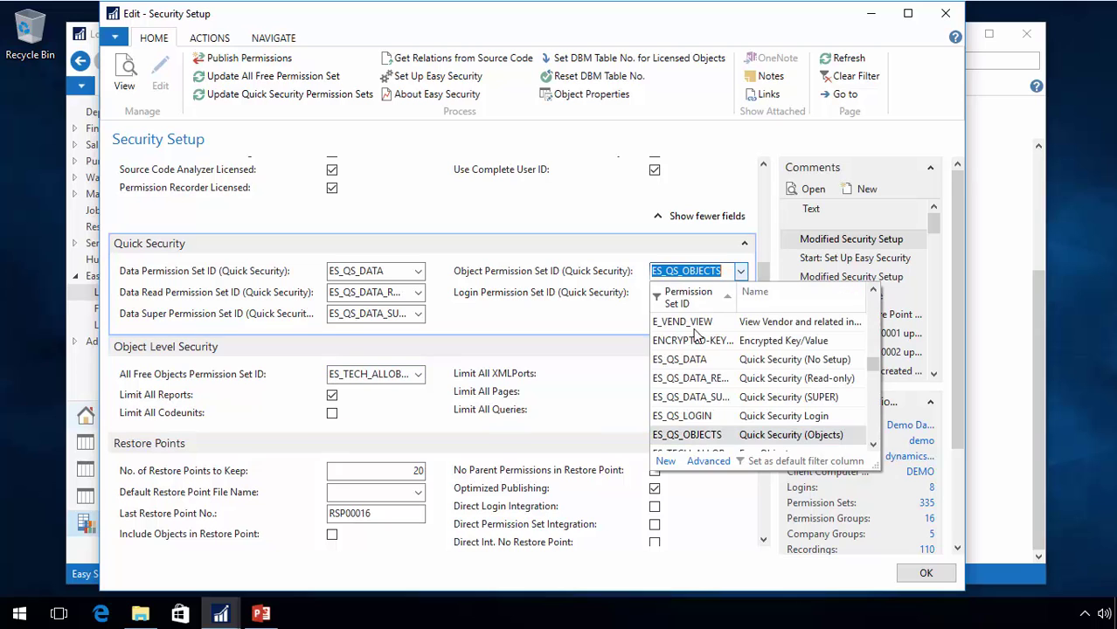
pyautogui.click(705, 464)
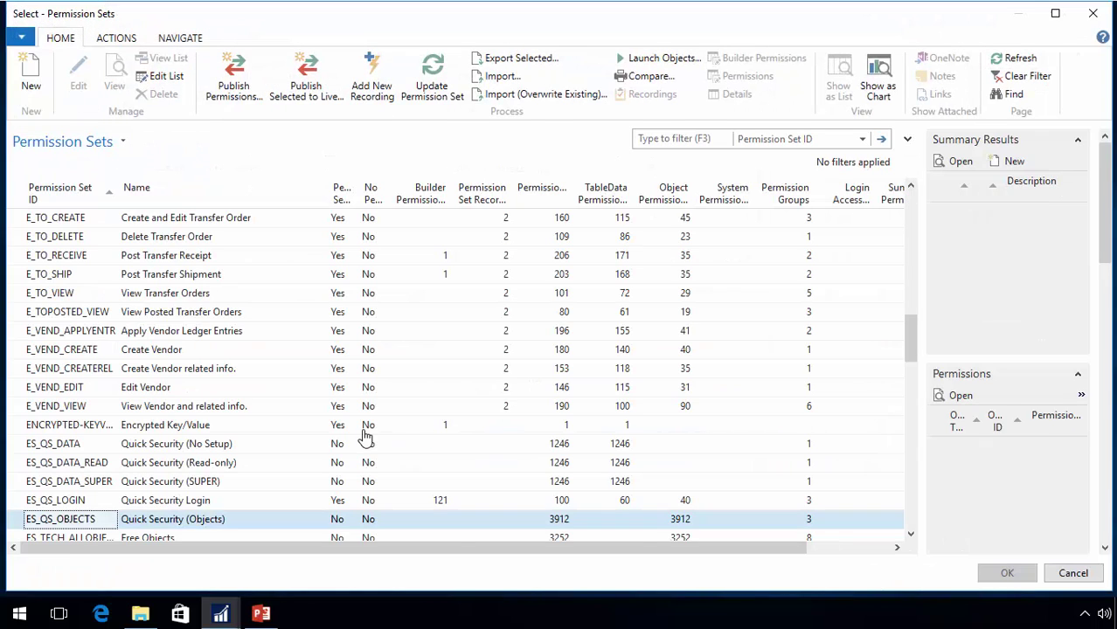
pyautogui.scroll(-1, 322, 461)
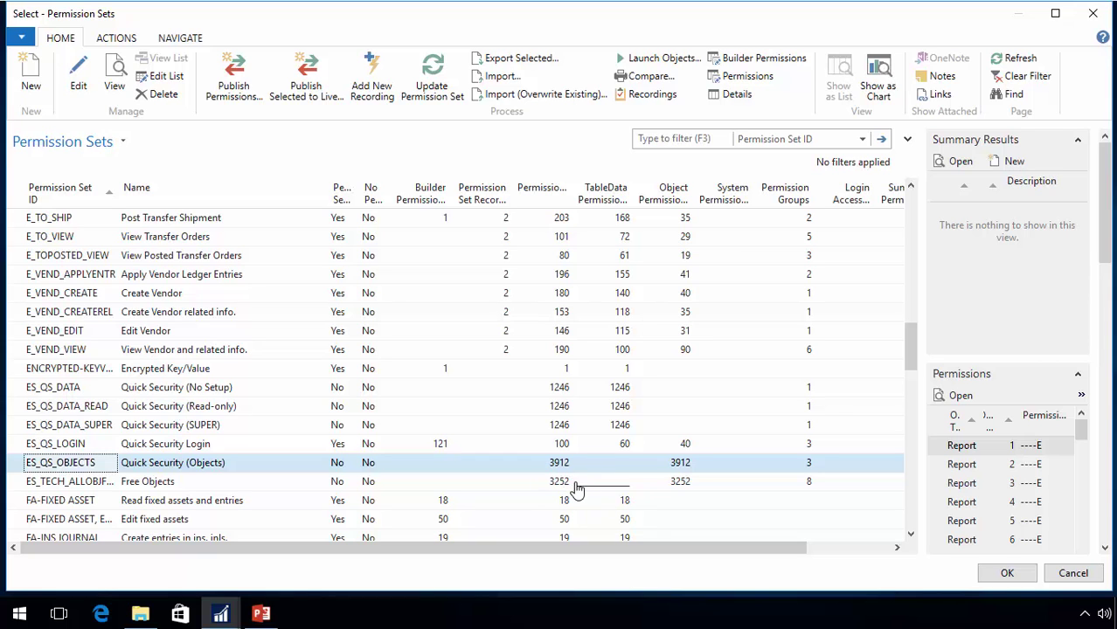
pyautogui.press('Return')
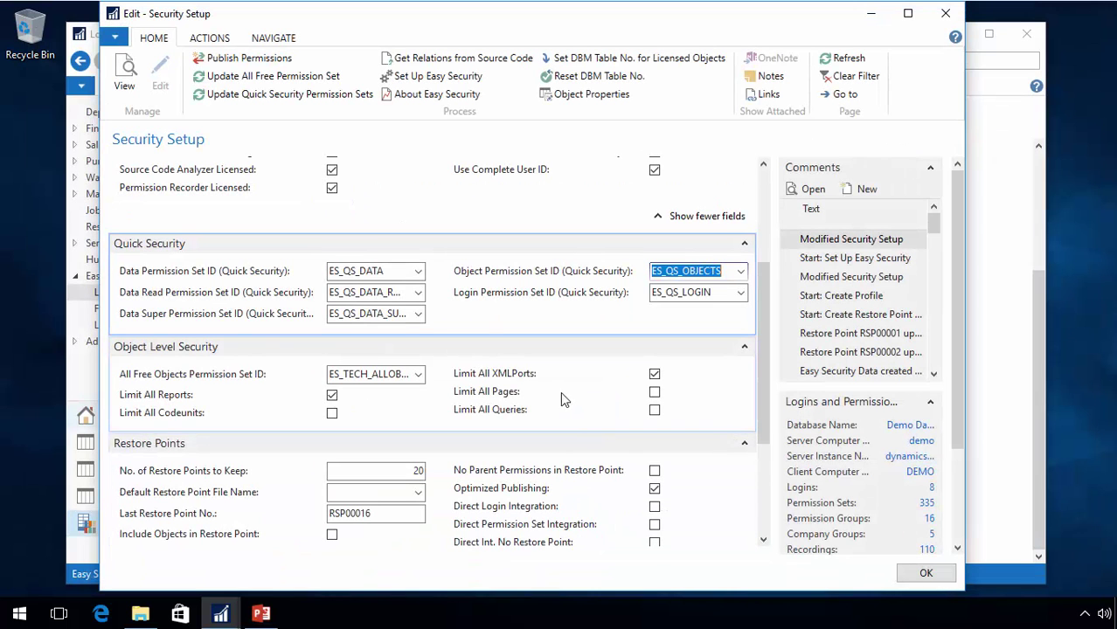
# - Open Object Properties and add a new entry for Page 16, Chart of Accounts
pyautogui.click(583, 98)
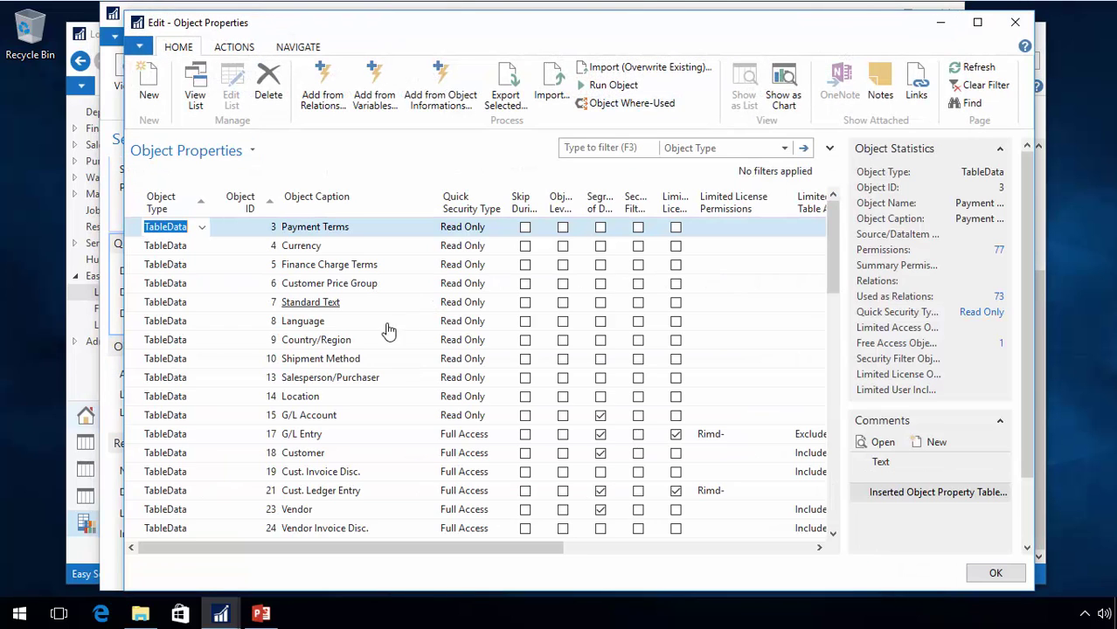
pyautogui.click(149, 87)
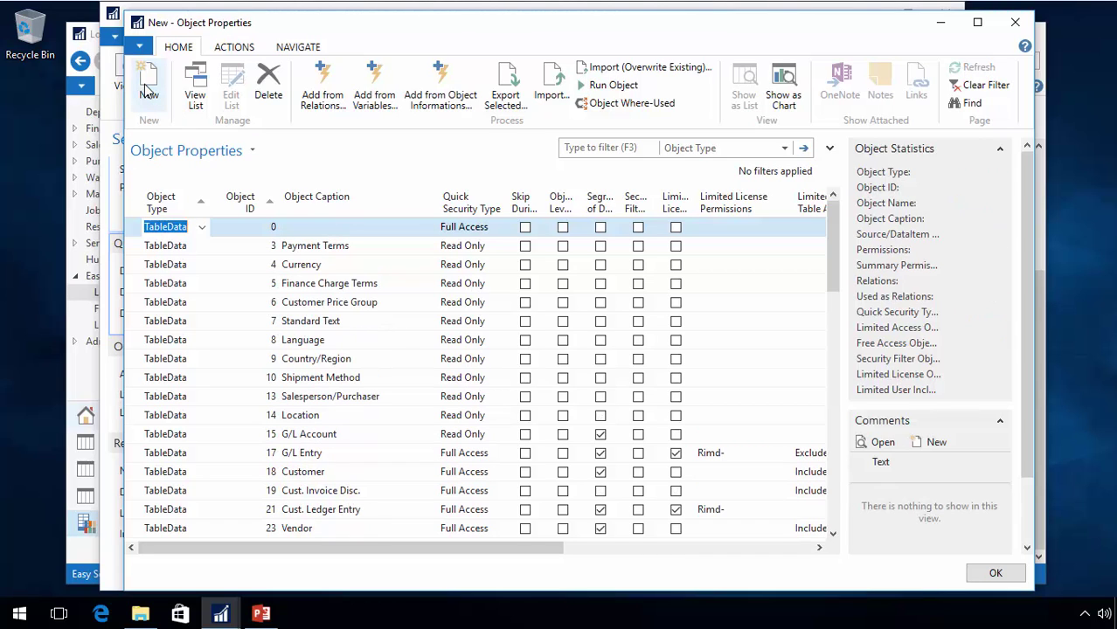
pyautogui.write('Page')
pyautogui.press('Tab')
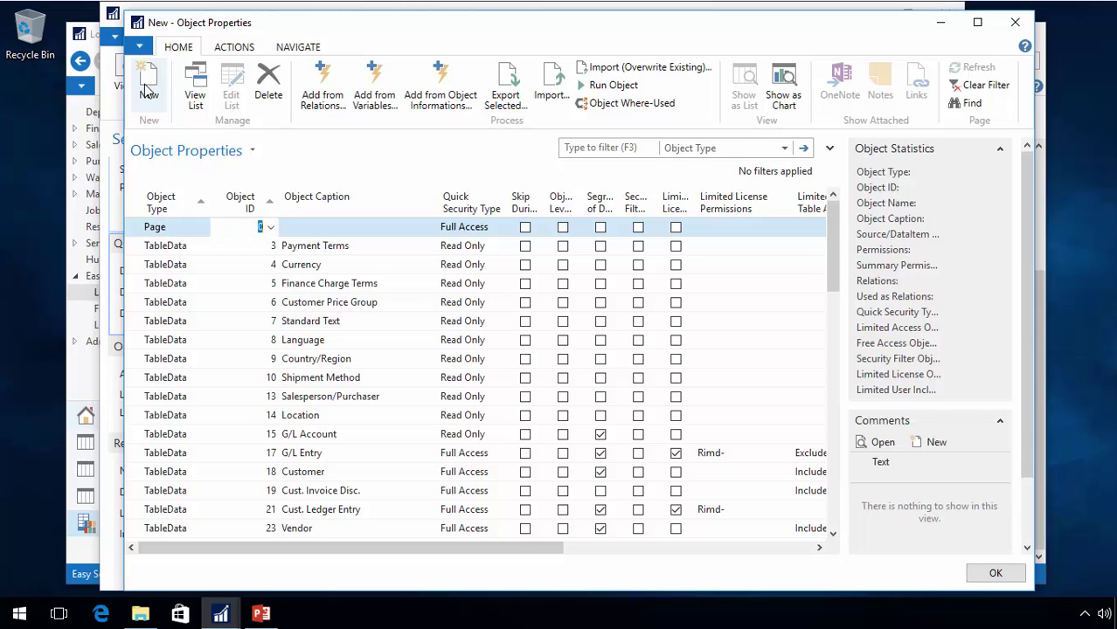
pyautogui.write('16')
pyautogui.press('Tab')
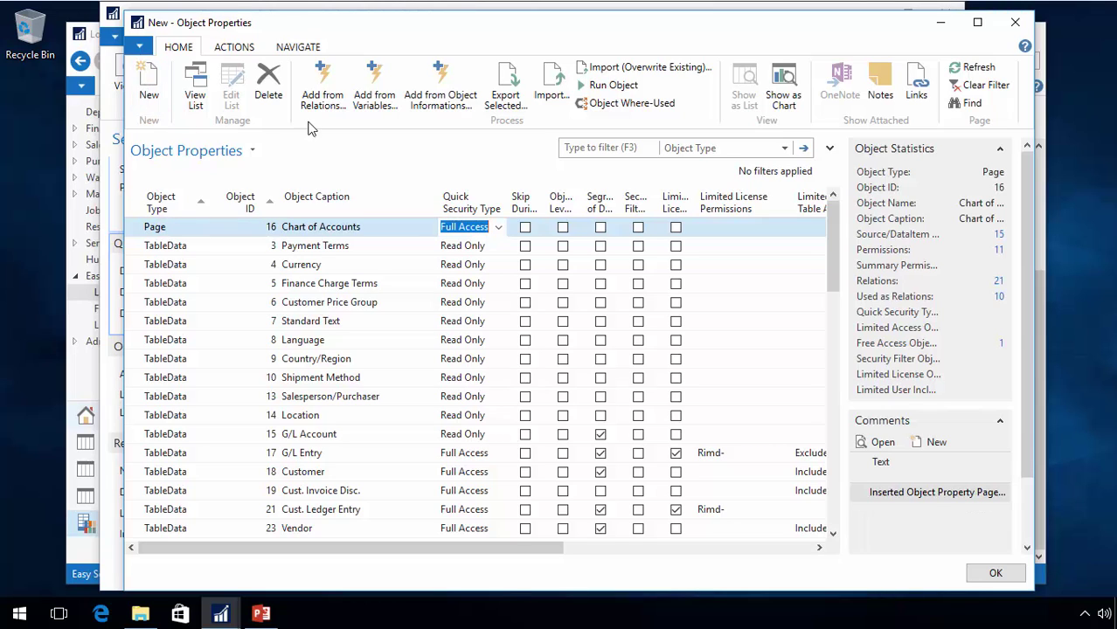
# - Set the Chart of Accounts page's Quick Security Type to No Access, enable its object level option, and close Object Properties
pyautogui.click(498, 228)
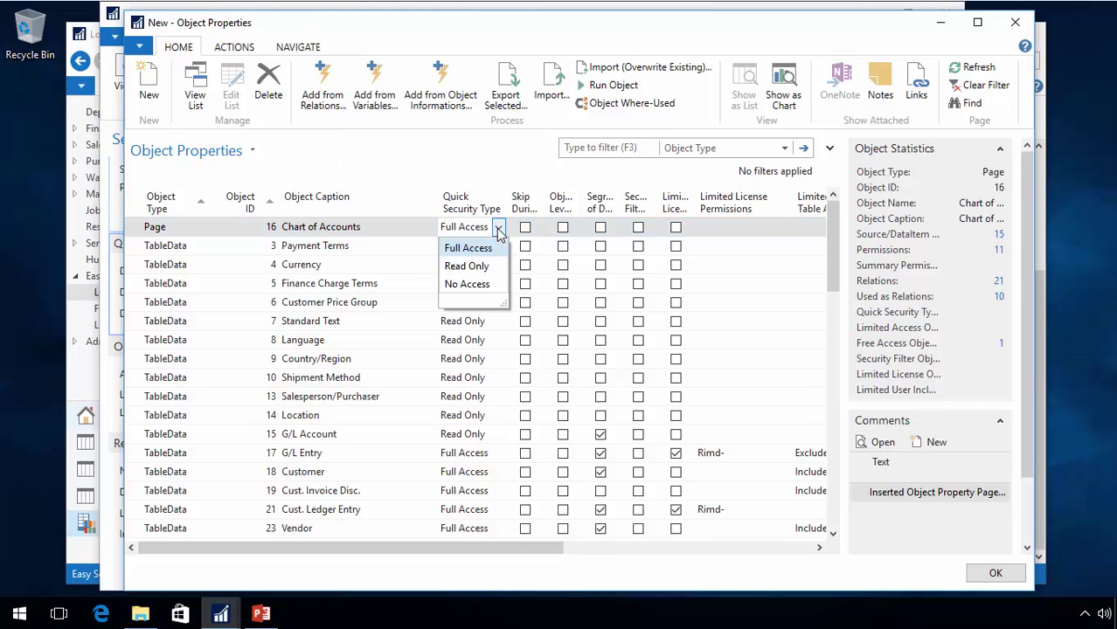
pyautogui.click(472, 285)
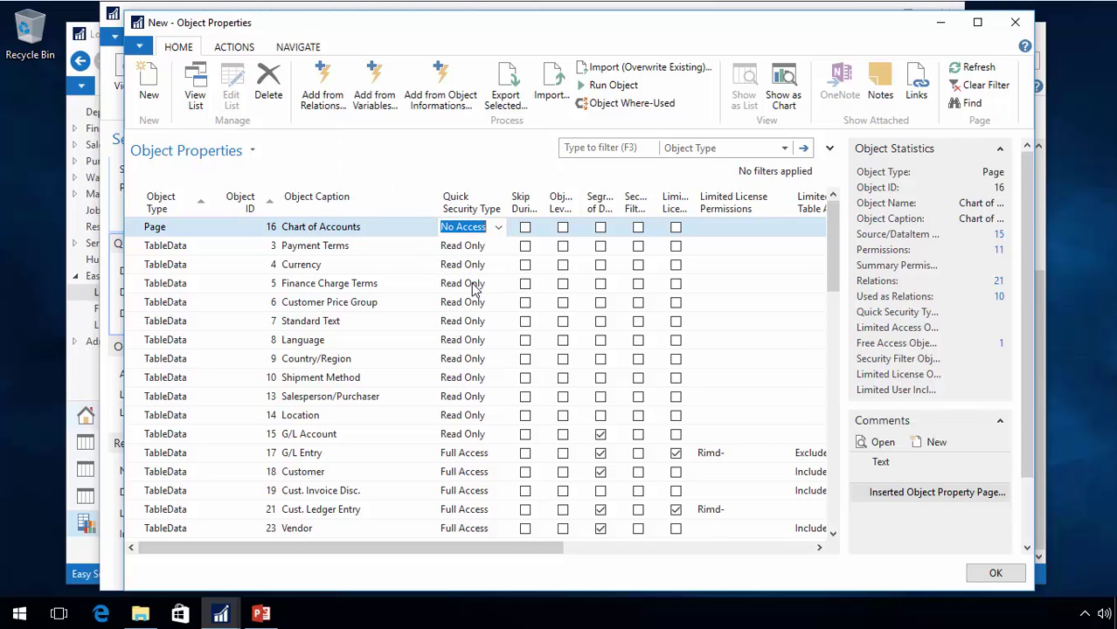
pyautogui.click(563, 228)
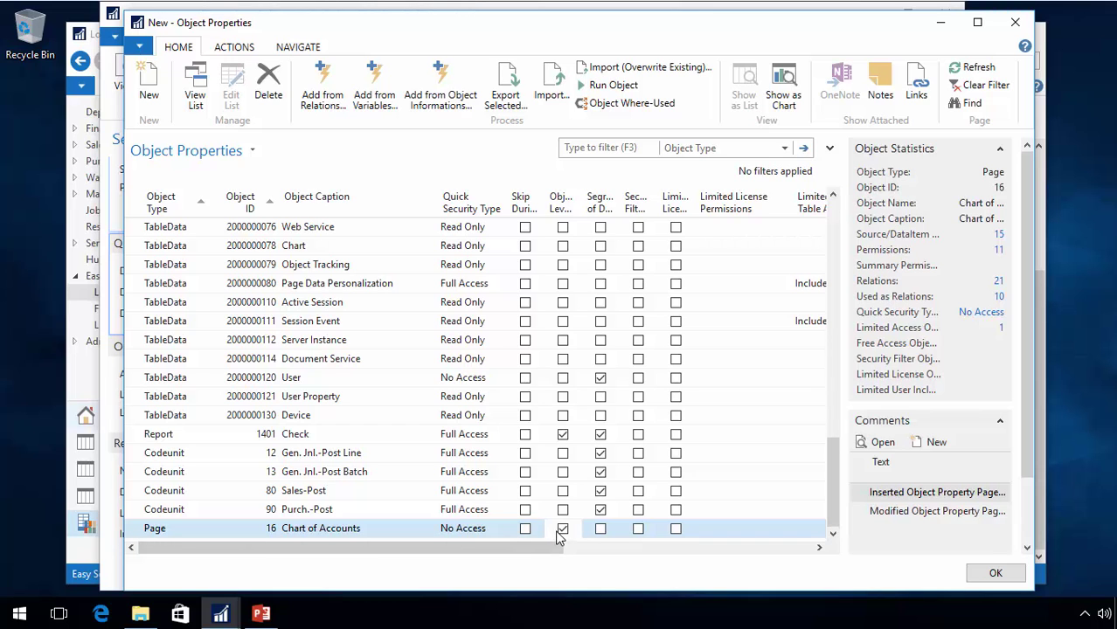
pyautogui.press('Escape')
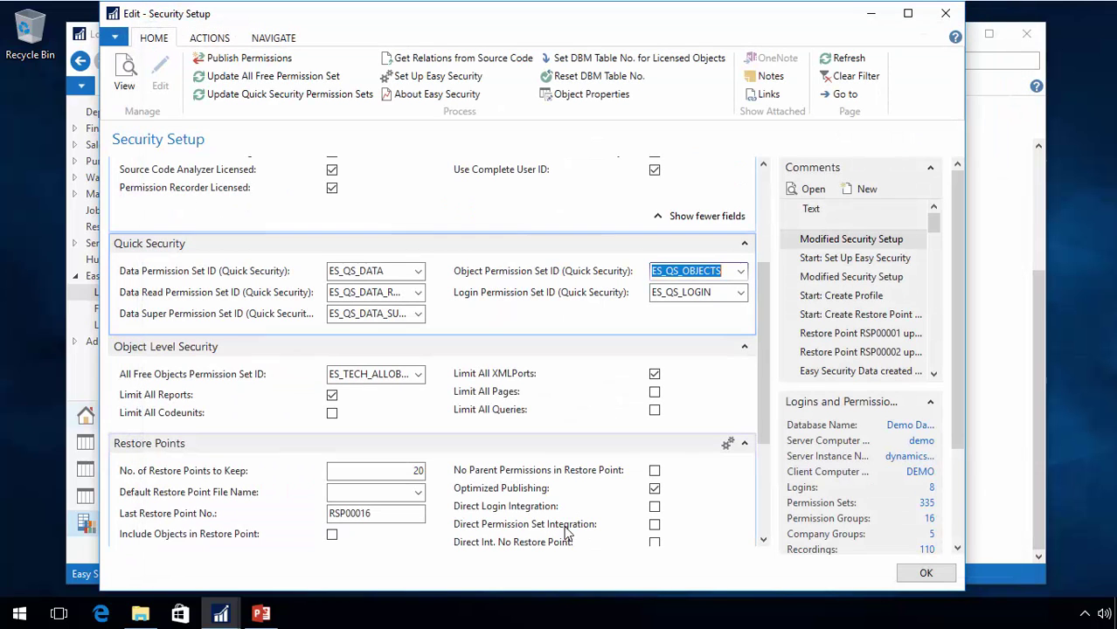
# - Update the All Free permission set and the Quick Security permission sets from Security Setup
pyautogui.click(266, 77)
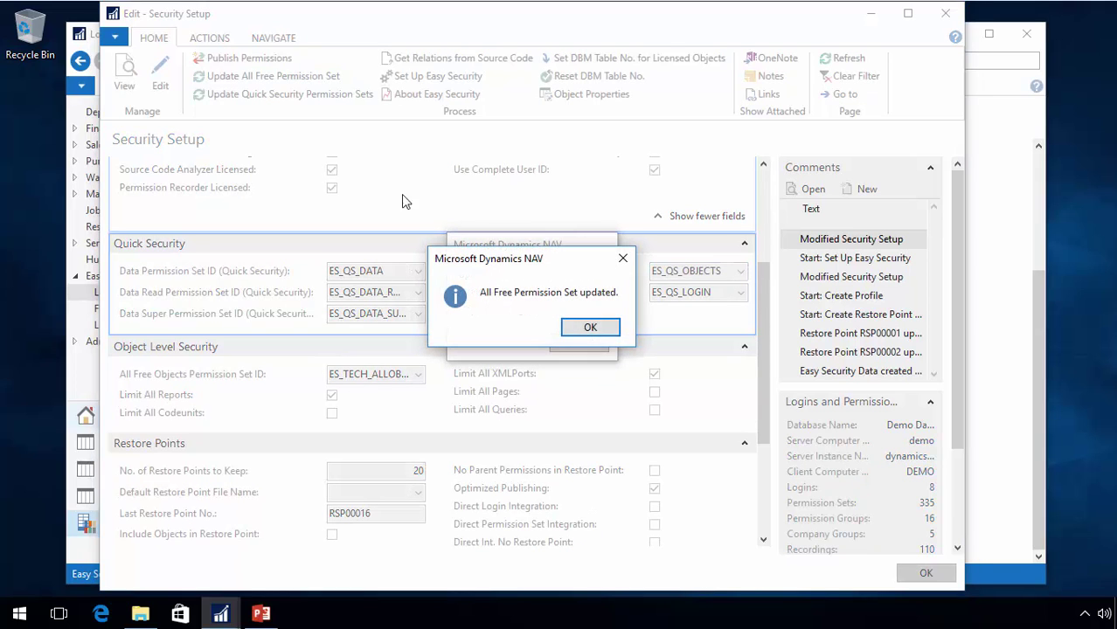
pyautogui.click(588, 339)
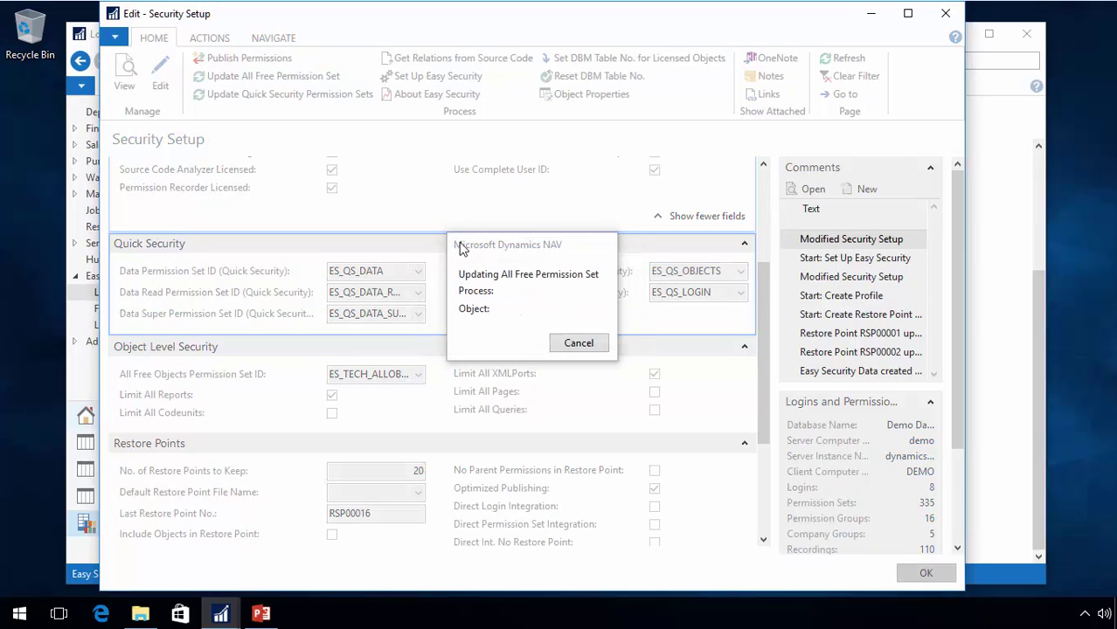
pyautogui.click(289, 94)
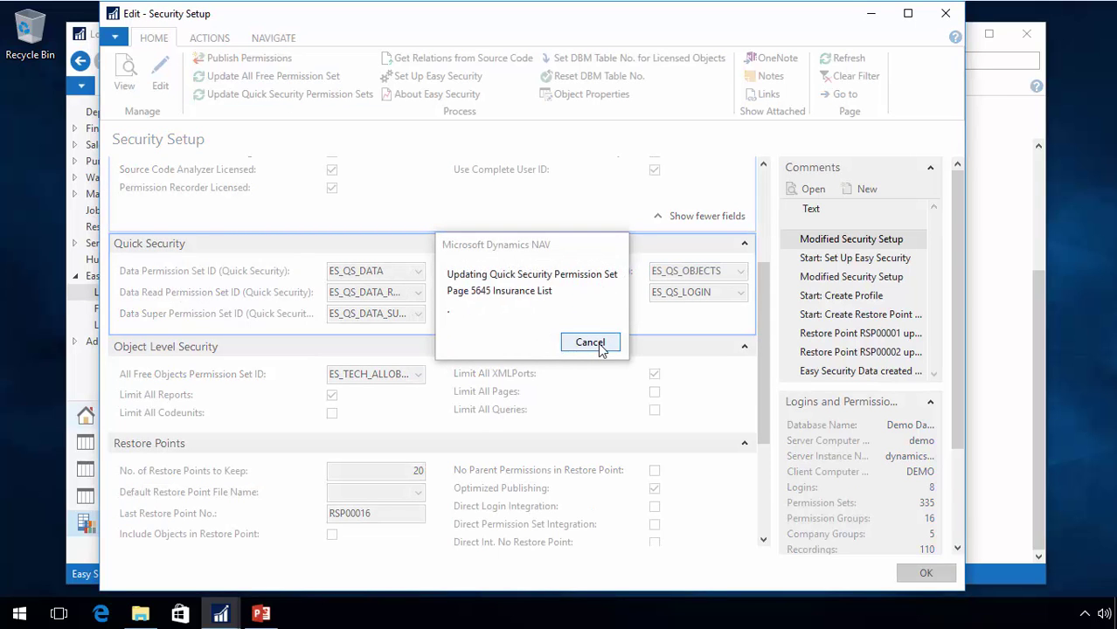
pyautogui.click(631, 326)
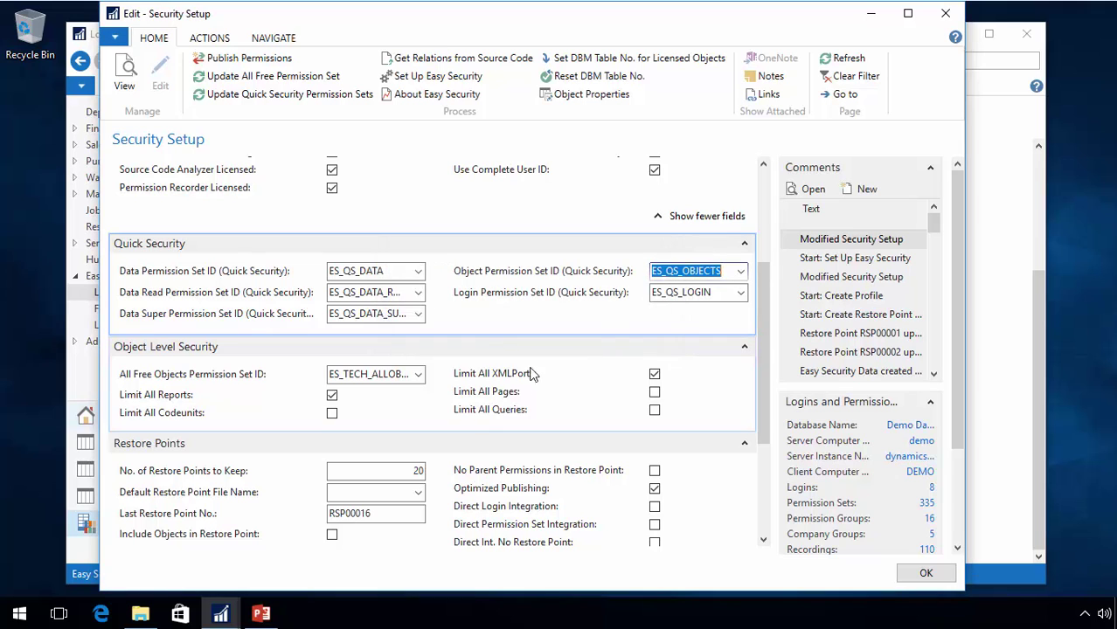
# - Open the ES_TECH_ALLOBJFREE permission set card from the full list for the All Free Objects Permission Set ID
pyautogui.click(418, 374)
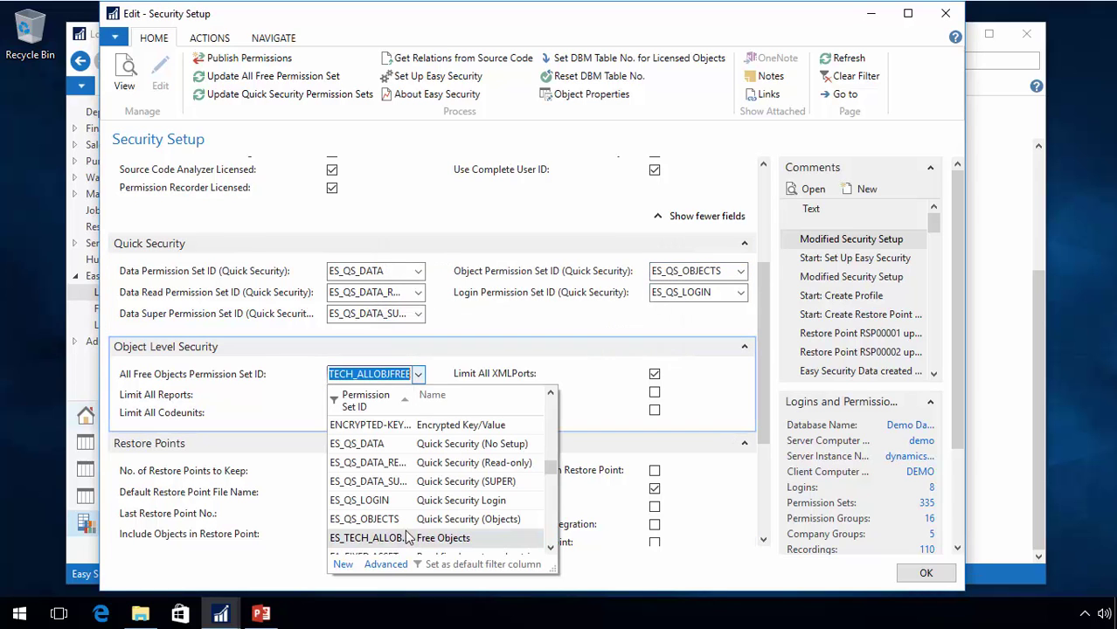
pyautogui.click(386, 565)
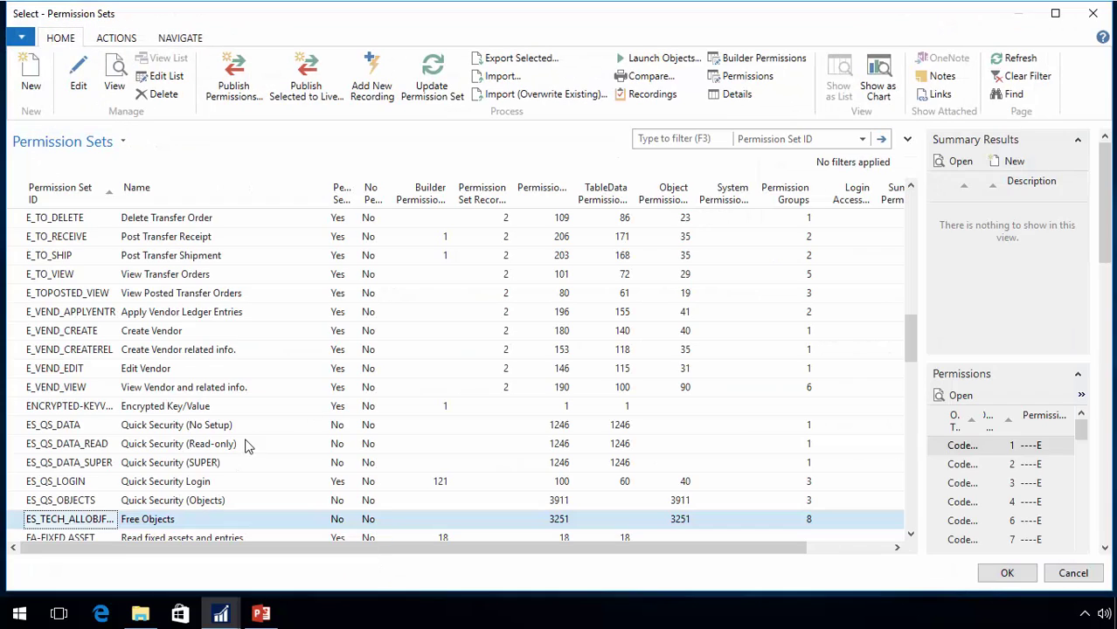
pyautogui.click(115, 74)
# - Find the rows with object type "page" in the set's permissions and check whether page 16 is listed
pyautogui.click(162, 419)
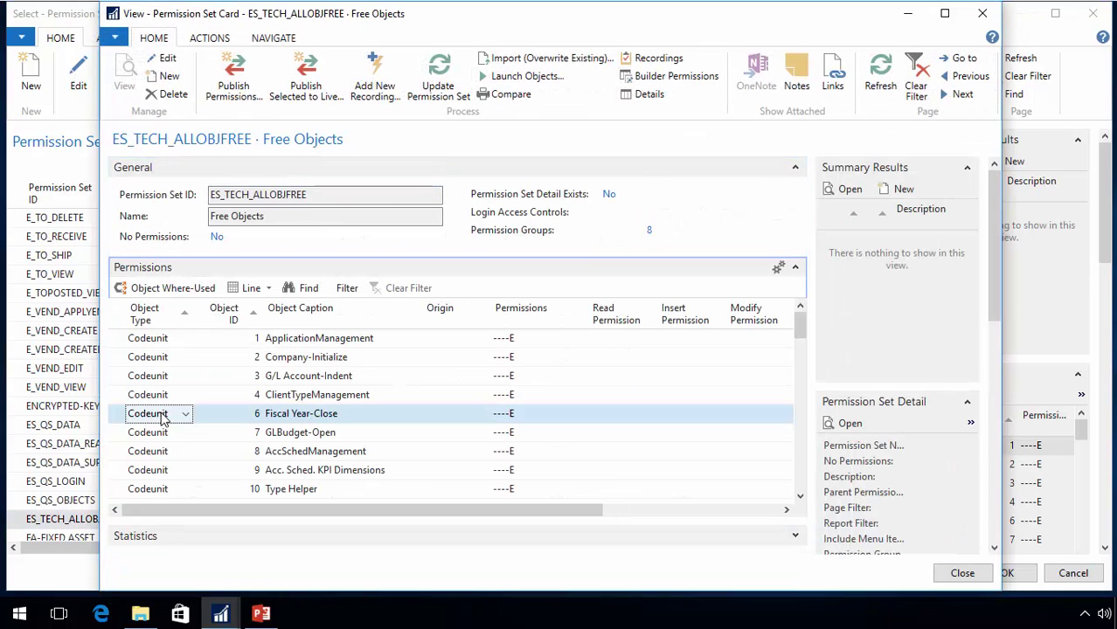
pyautogui.hotkey('ctrl', 'f')
pyautogui.write('page')
pyautogui.press('Return')
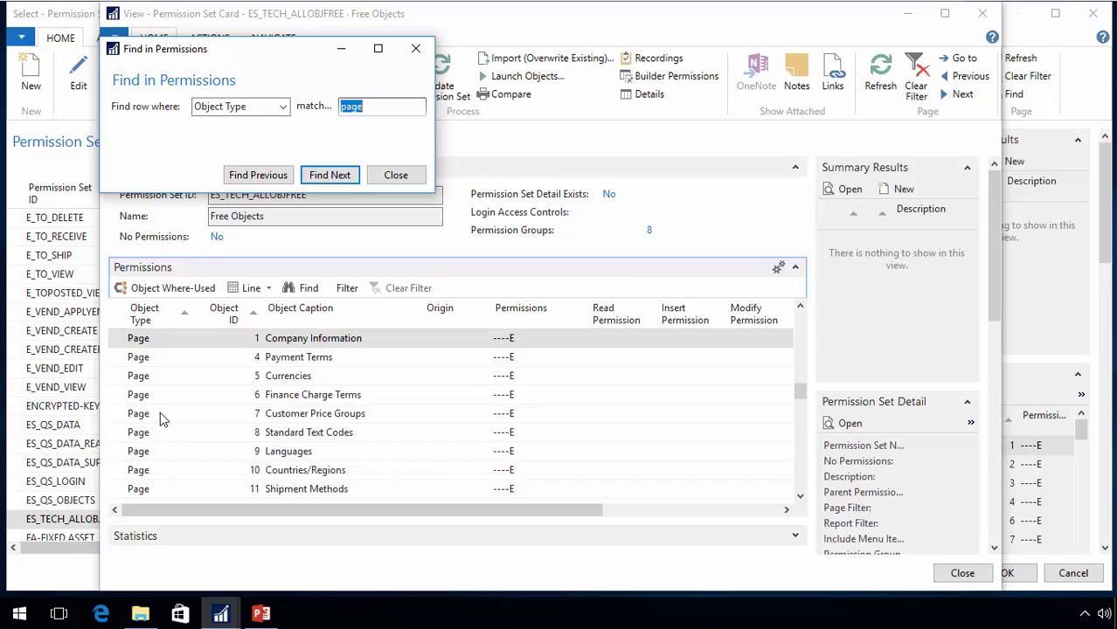
pyautogui.press('Escape')
pyautogui.scroll(-2, 306, 472)
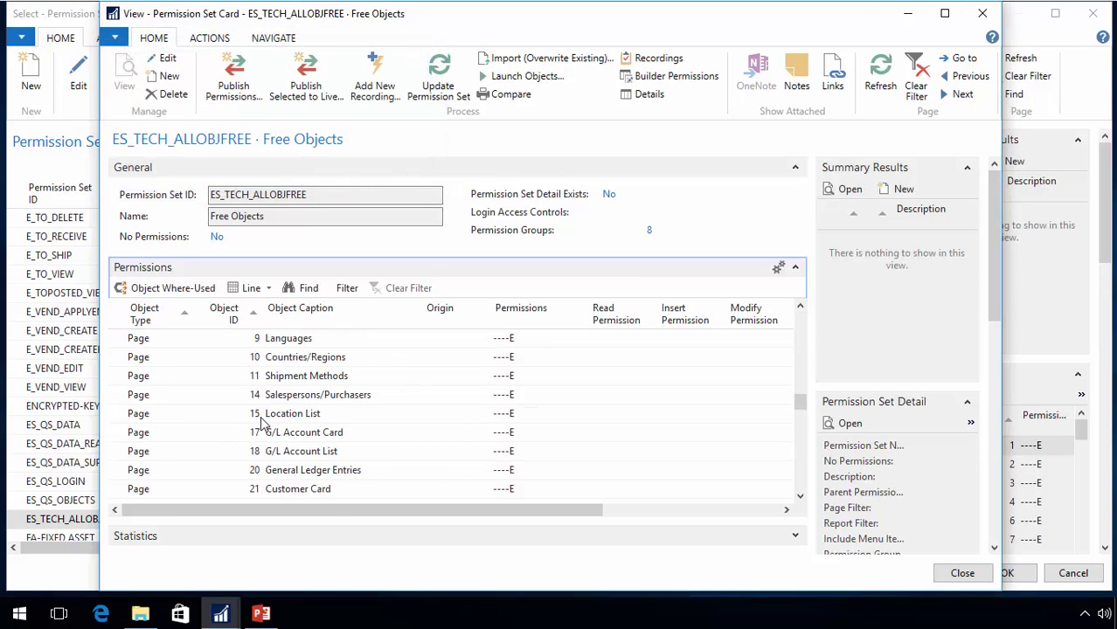
# - Go back to the first permission line of the Free Objects set and close its card
pyautogui.scroll(10, 257, 415)
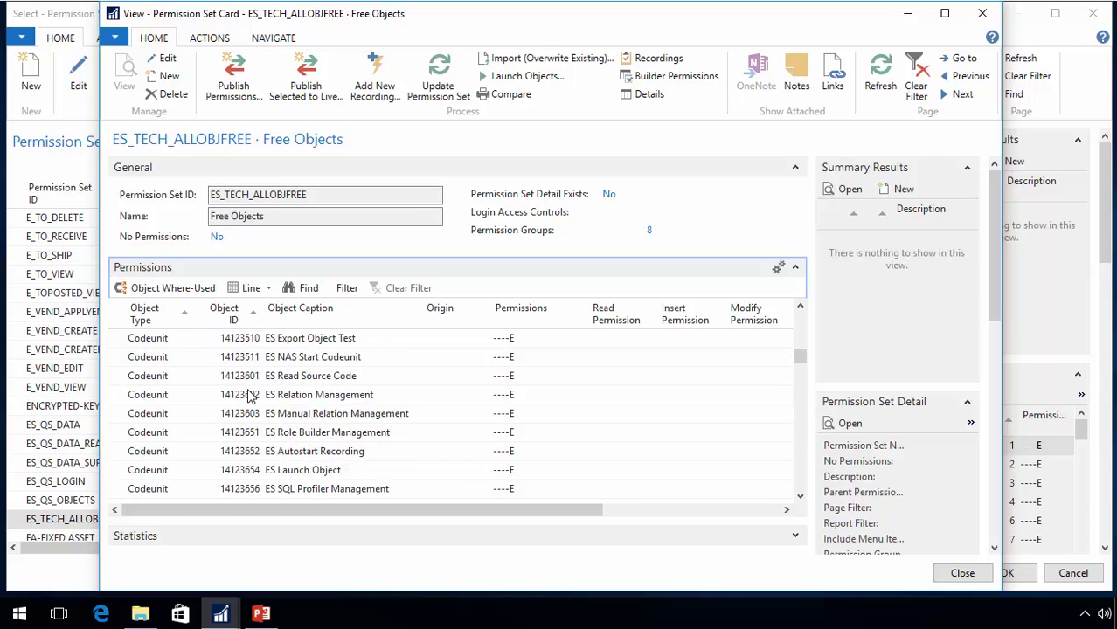
pyautogui.scroll(15, 251, 396)
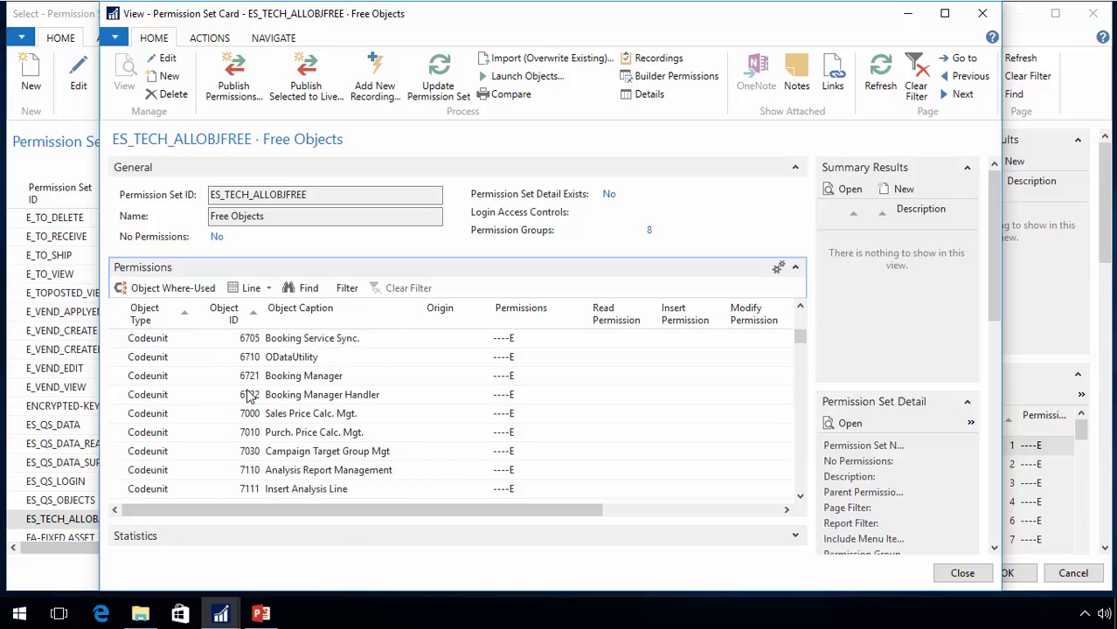
pyautogui.scroll(5, 251, 396)
pyautogui.click(231, 414)
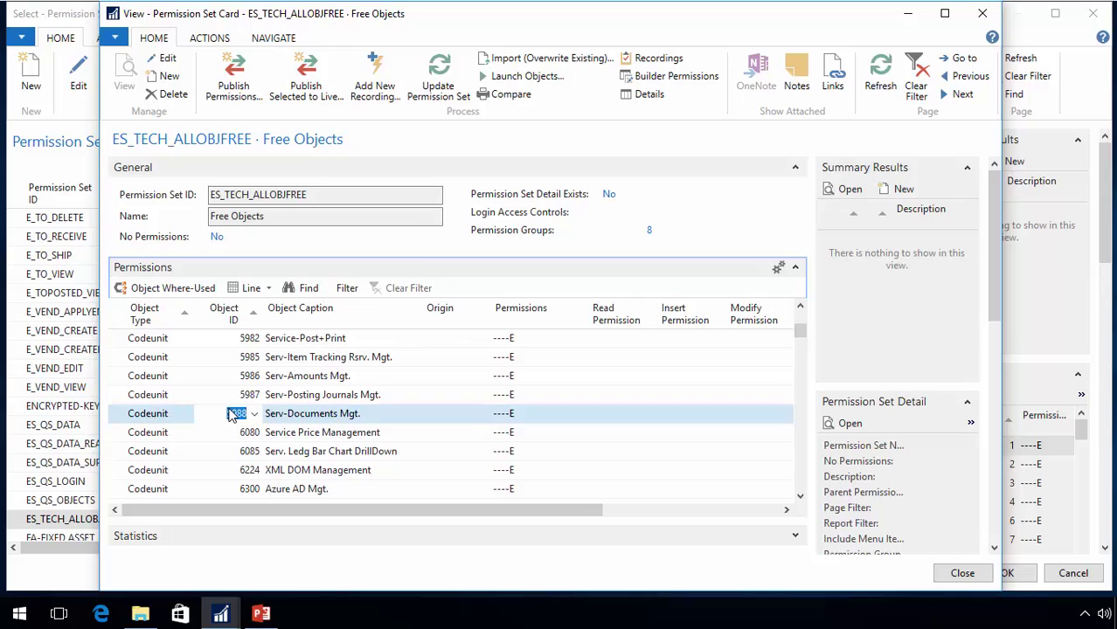
pyautogui.hotkey('ctrl', 'Home')
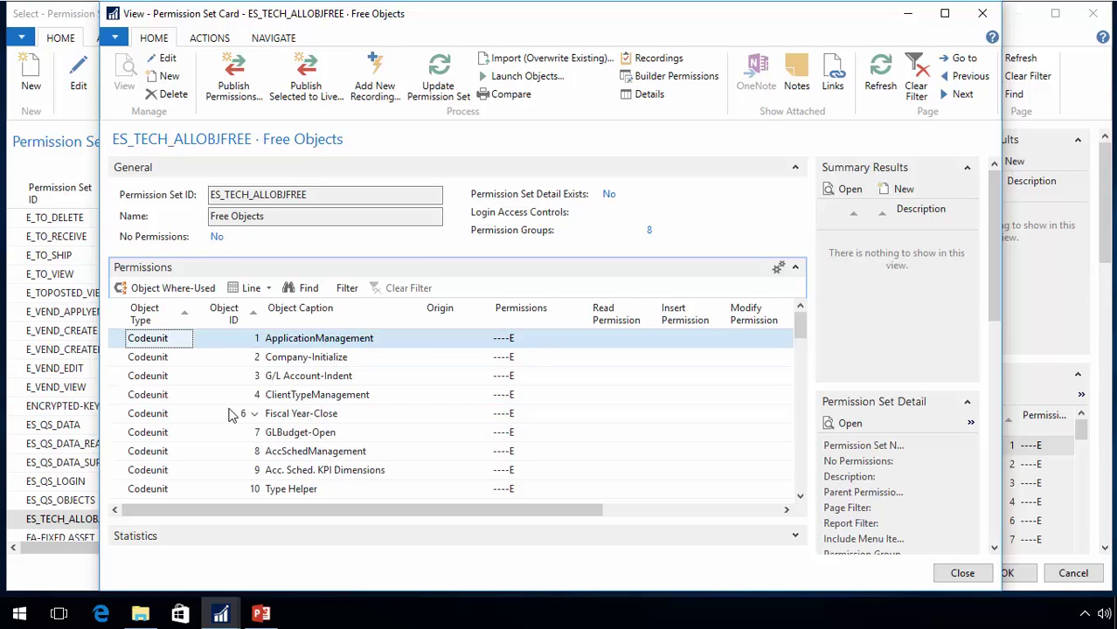
pyautogui.press('Escape')
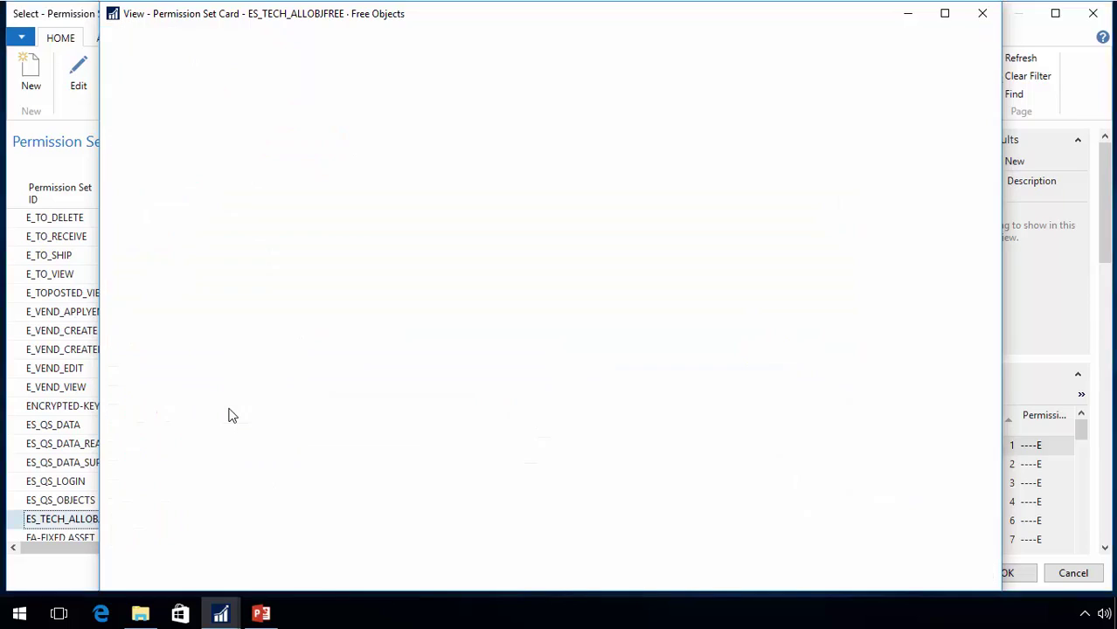
# - Find the rows with object type "page" in the ES_QS_OBJECTS permission set, check whether page 16 is listed, and return to Security Setup
pyautogui.click(65, 505)
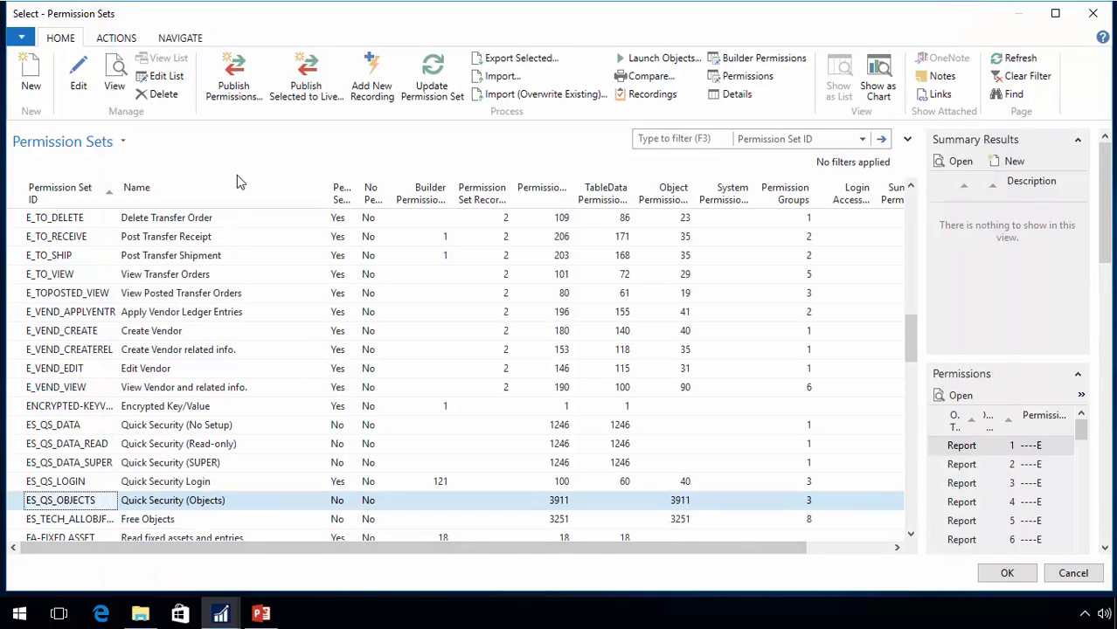
pyautogui.click(114, 79)
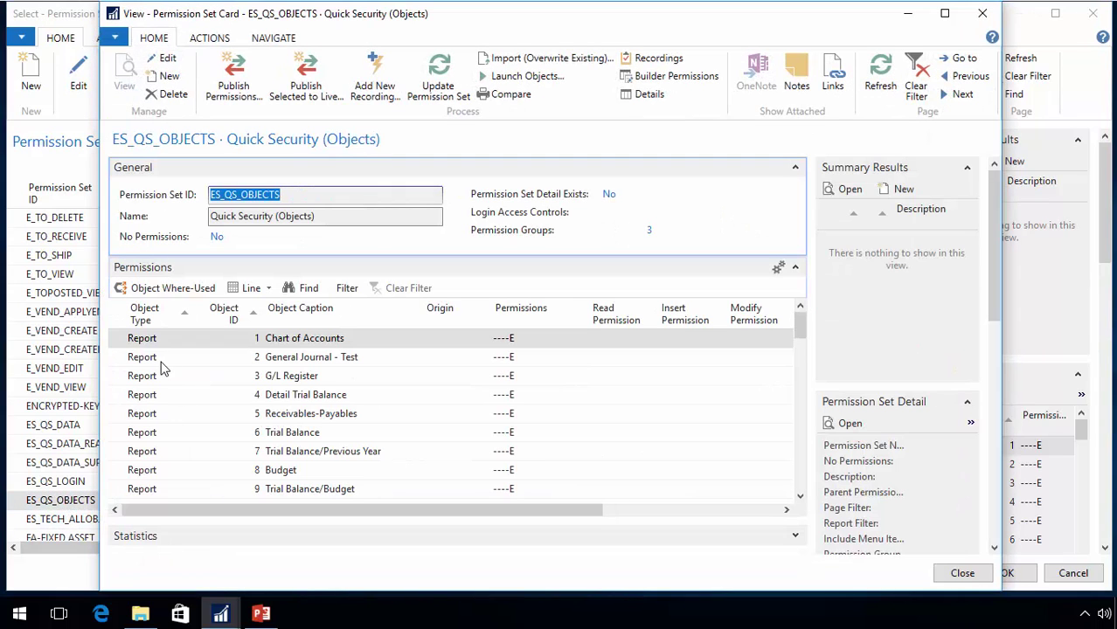
pyautogui.click(159, 396)
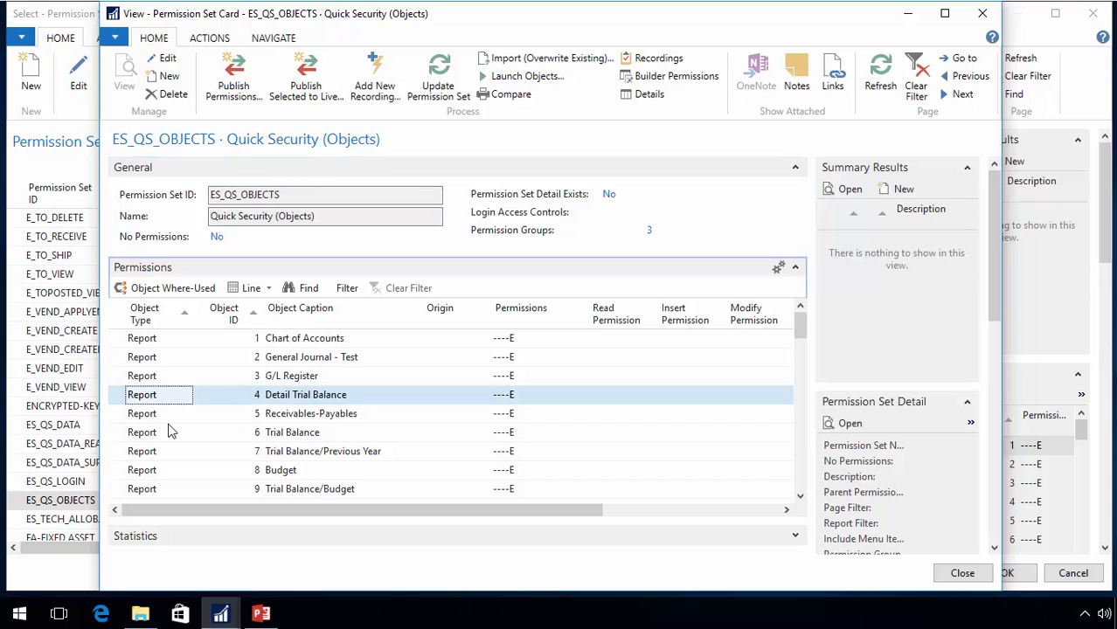
pyautogui.hotkey('ctrl', 'f')
pyautogui.write('page')
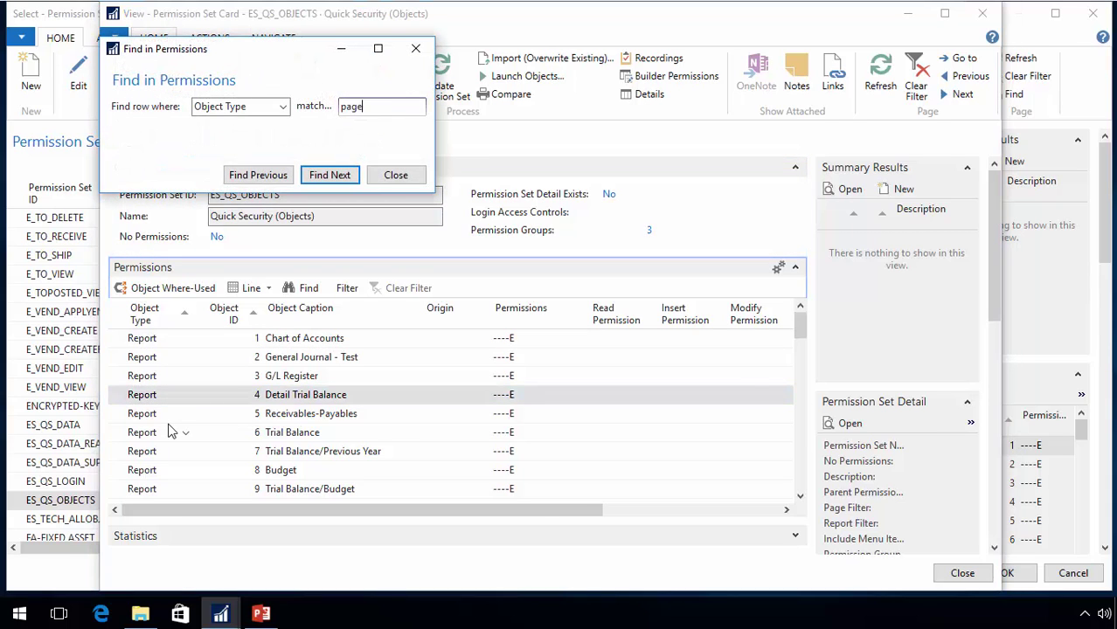
pyautogui.press('Return')
pyautogui.press('Escape')
pyautogui.scroll(-3, 212, 459)
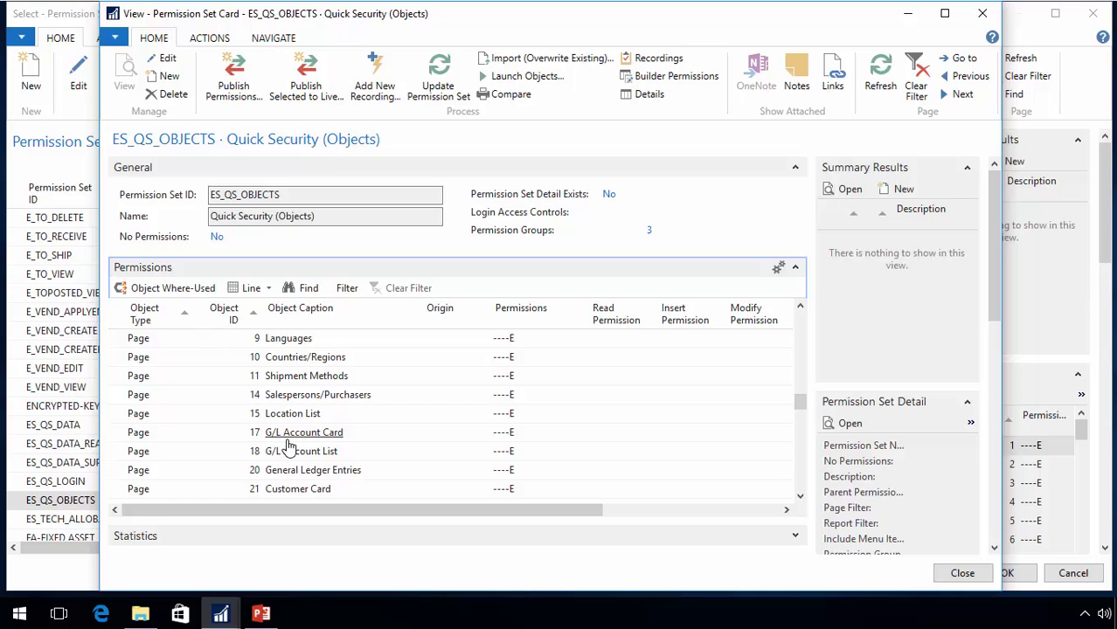
pyautogui.press('Escape')
pyautogui.press('Escape')
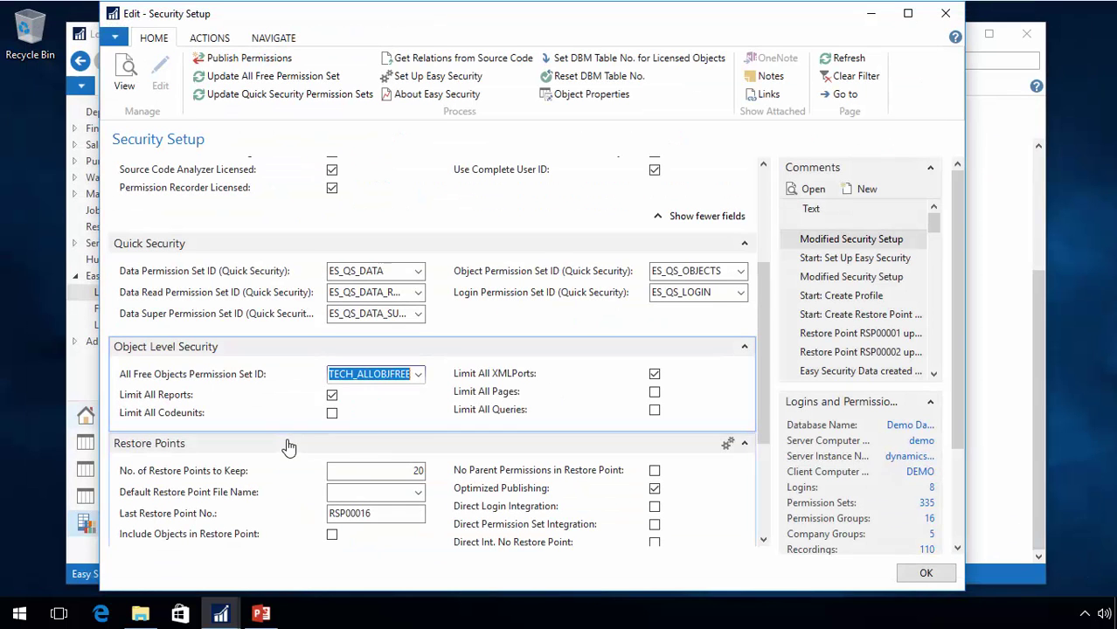
# - Open the relations list from Object Properties and filter it to Object Type Report
pyautogui.click(612, 96)
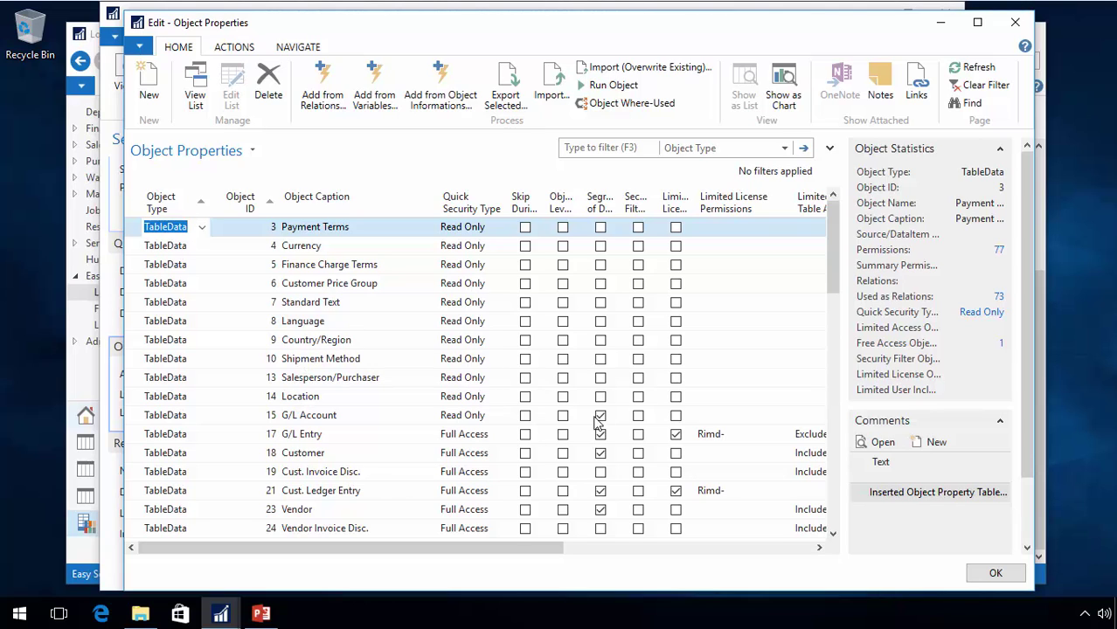
pyautogui.click(328, 101)
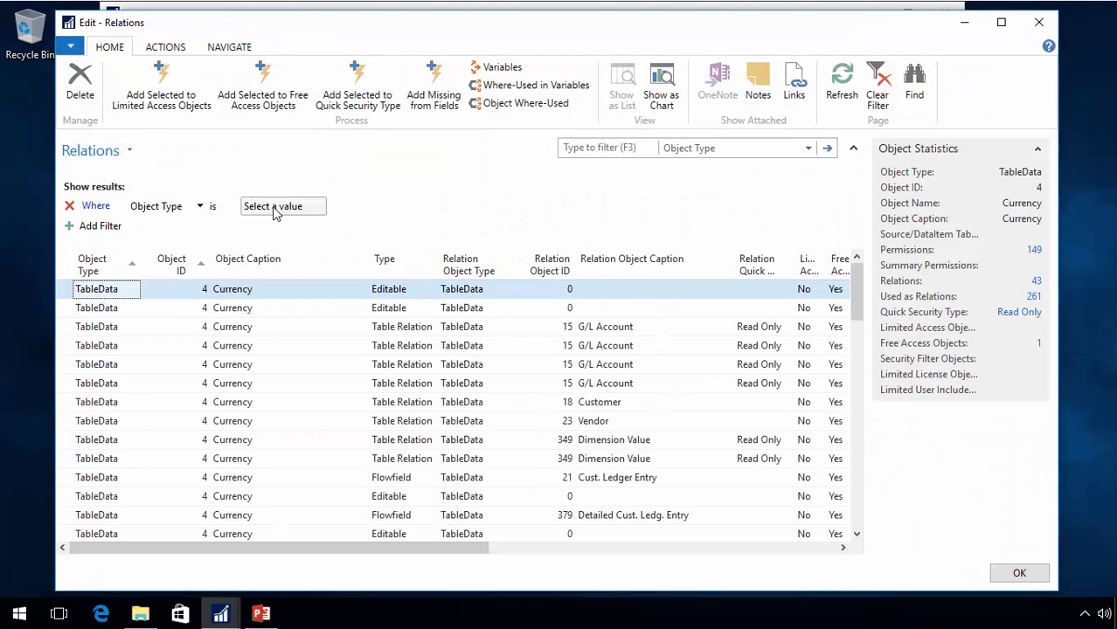
pyautogui.click(303, 210)
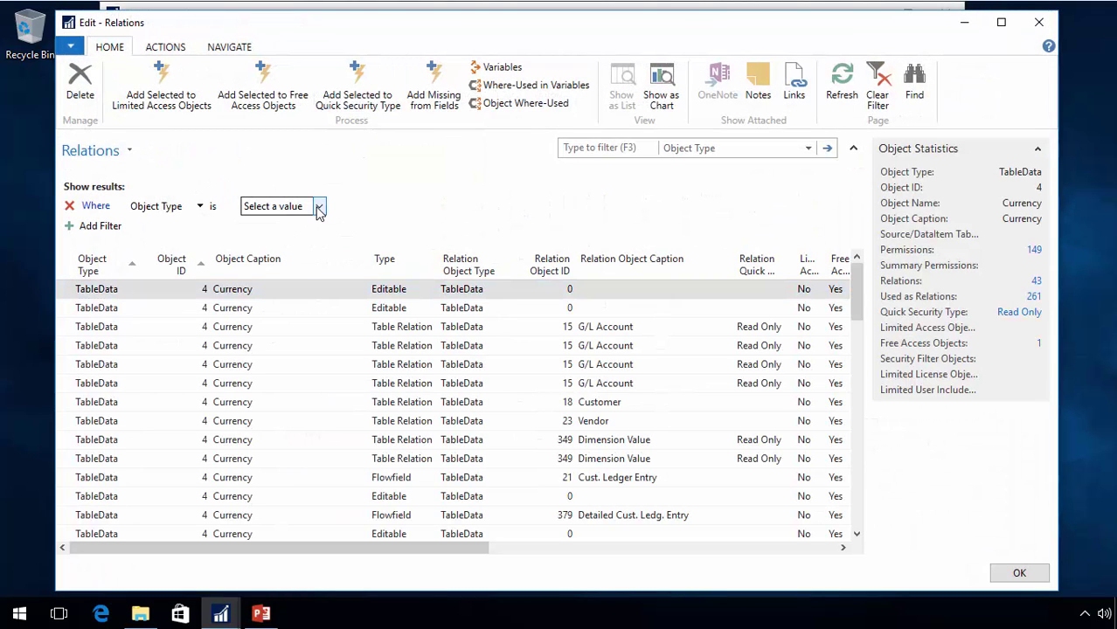
pyautogui.click(319, 207)
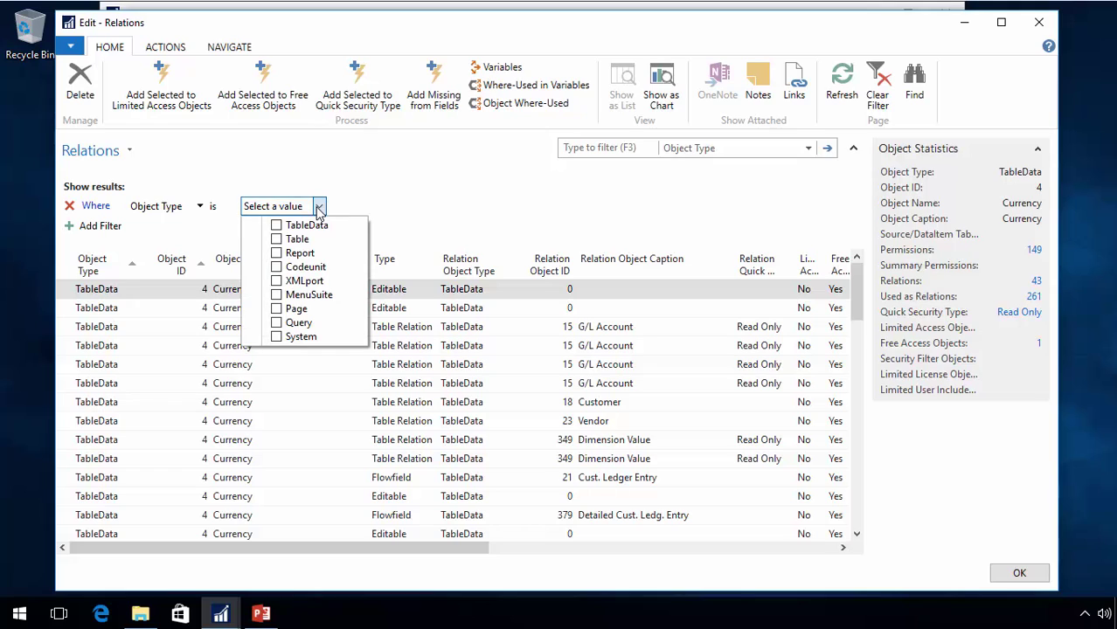
pyautogui.click(277, 254)
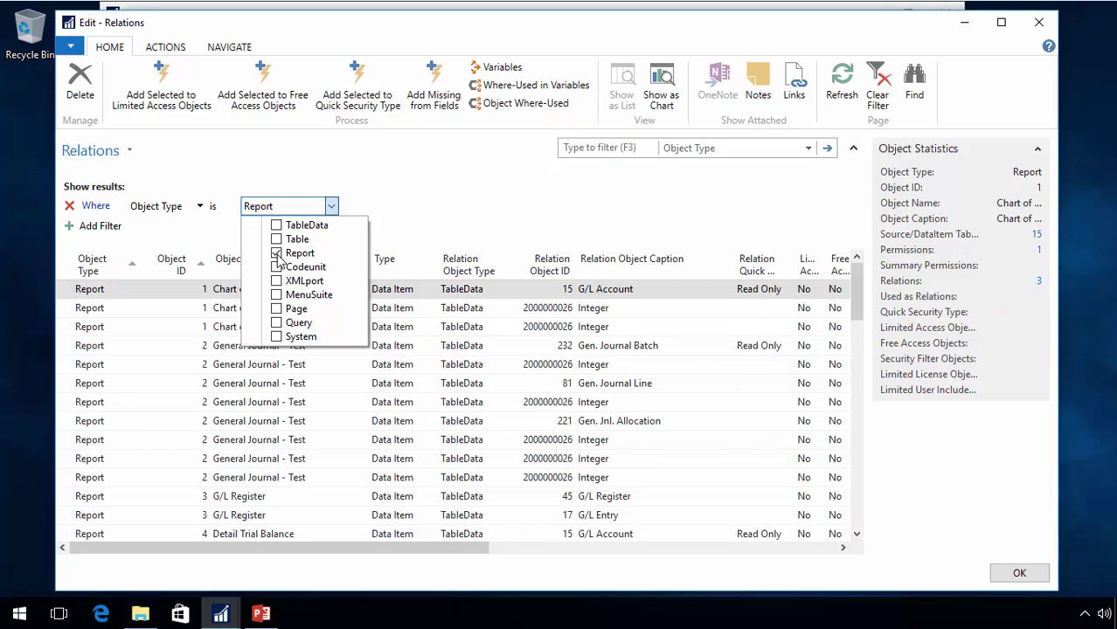
pyautogui.click(442, 206)
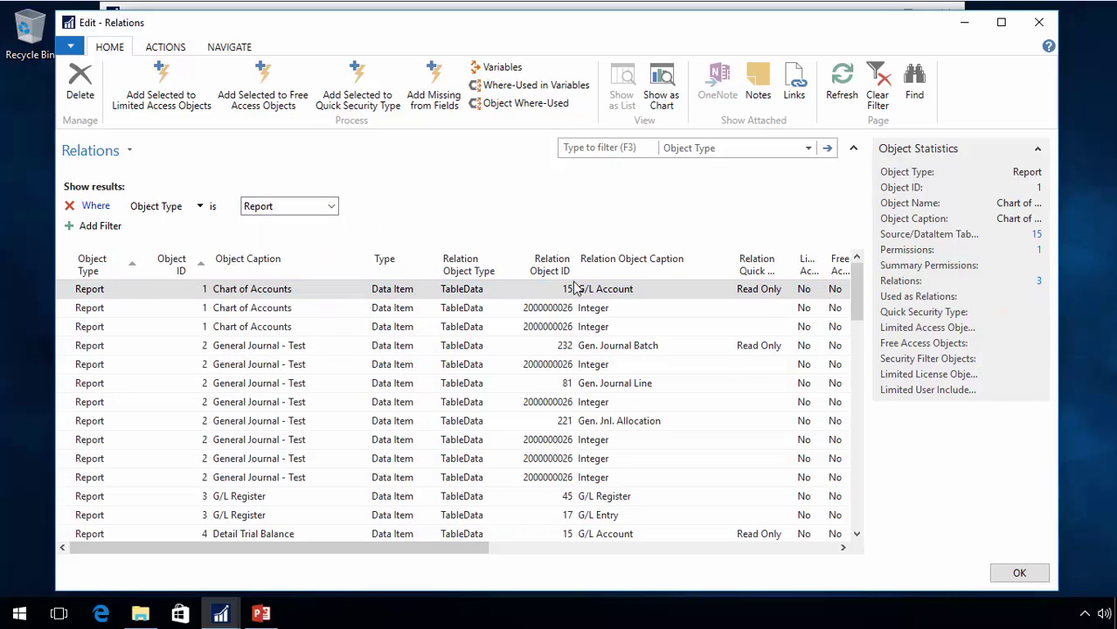
# - Add a second filter that limits the relations to Relation Object Type TableData
pyautogui.click(88, 227)
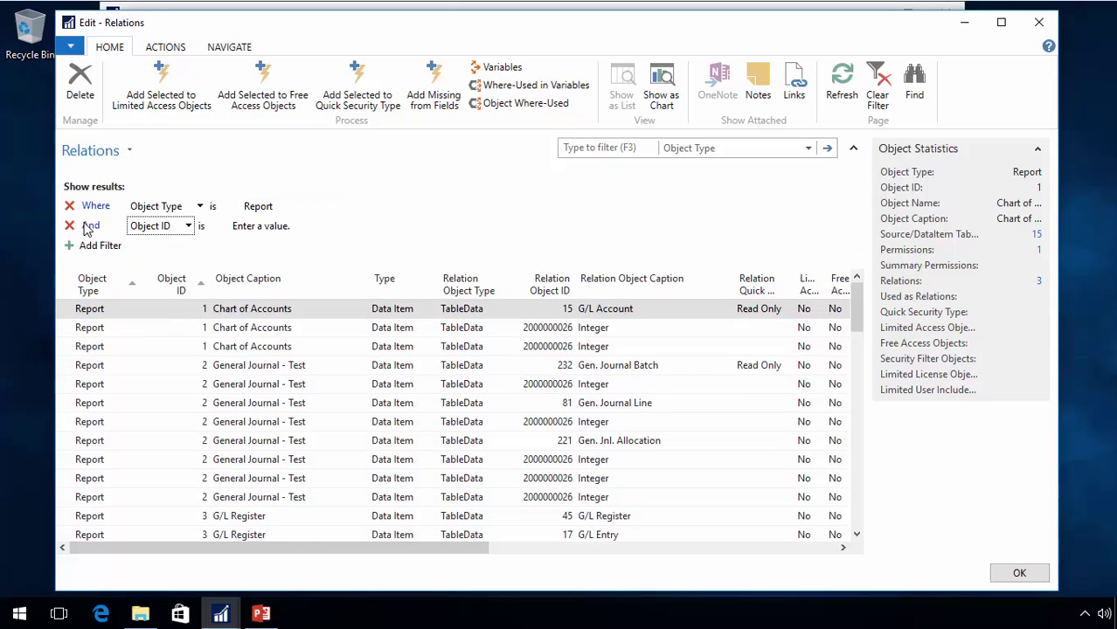
pyautogui.click(186, 227)
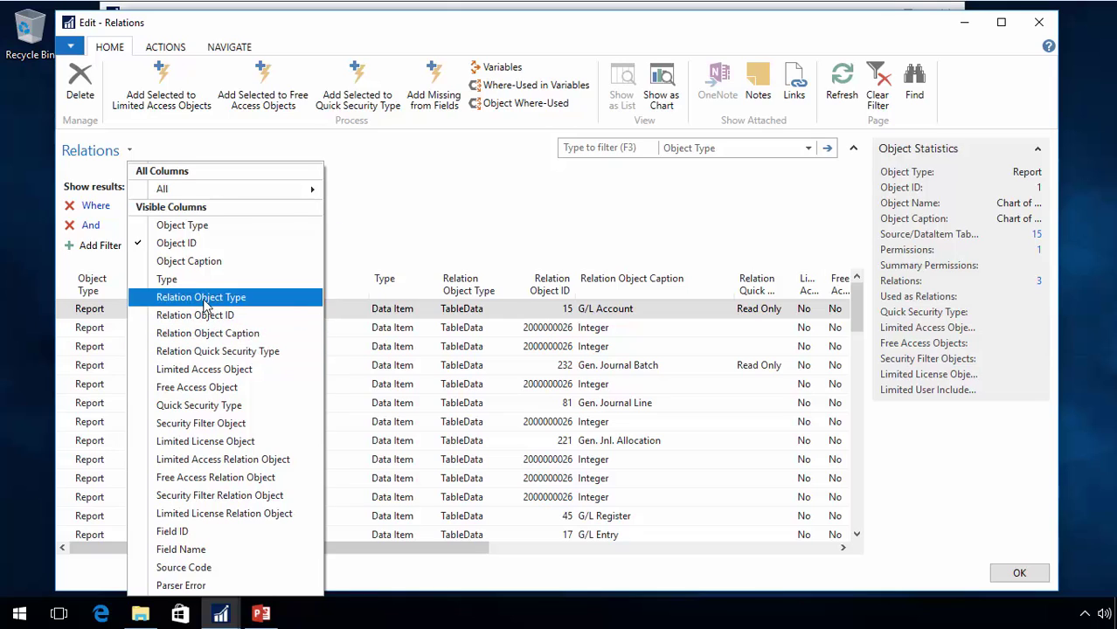
pyautogui.click(226, 296)
pyautogui.click(346, 227)
pyautogui.click(355, 228)
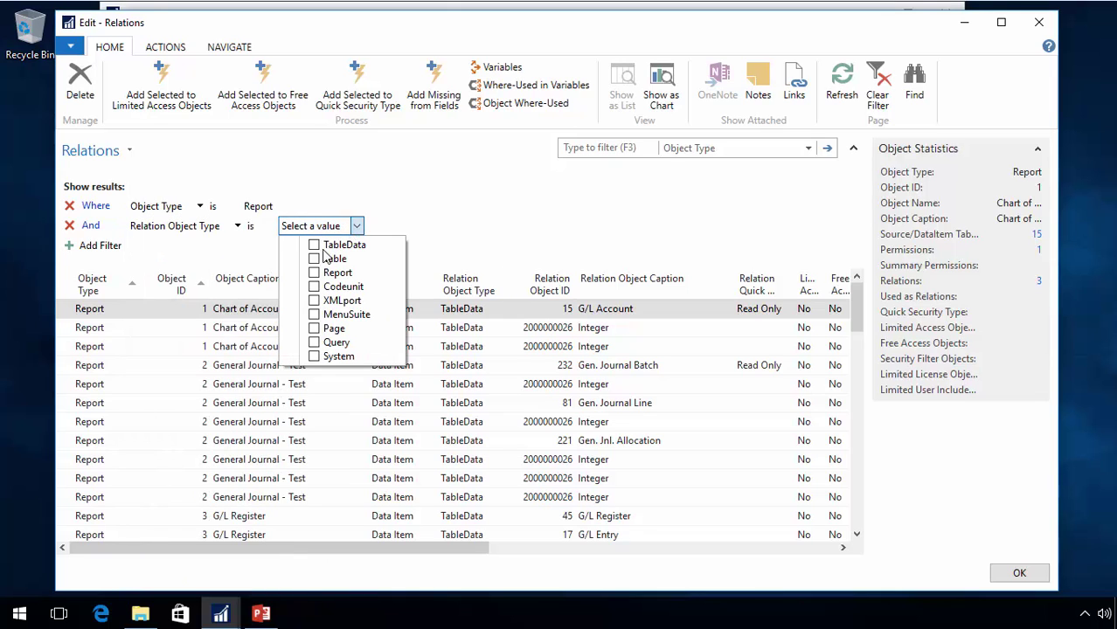
pyautogui.click(314, 245)
# - Add a third filter that limits the relations to Relation Object ID 18
pyautogui.click(96, 246)
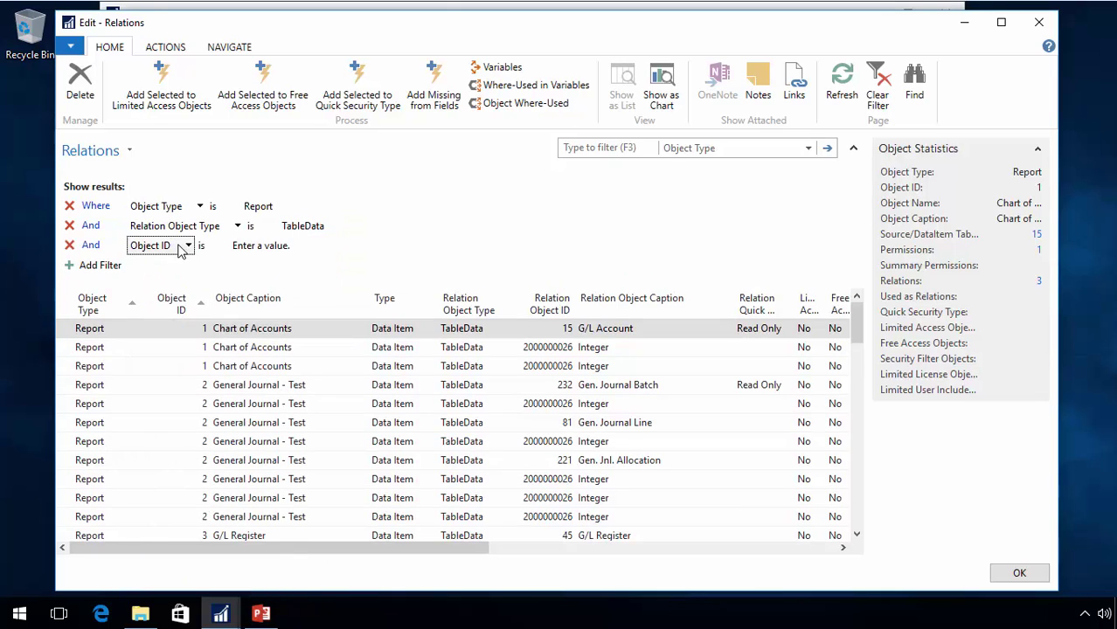
pyautogui.click(184, 246)
pyautogui.click(195, 316)
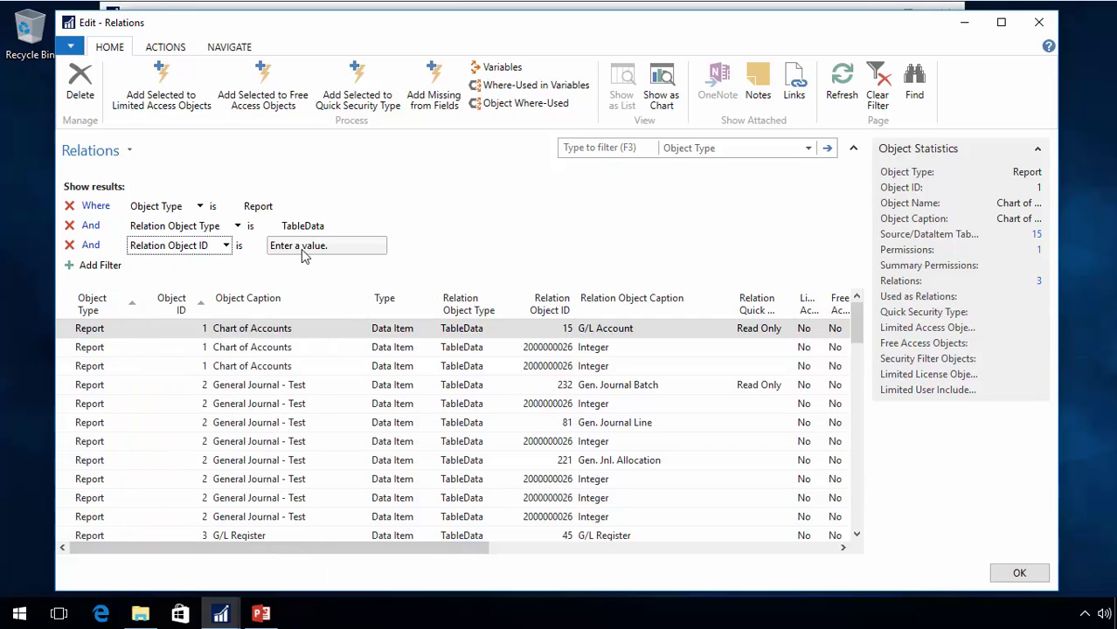
pyautogui.click(324, 248)
pyautogui.write('1')
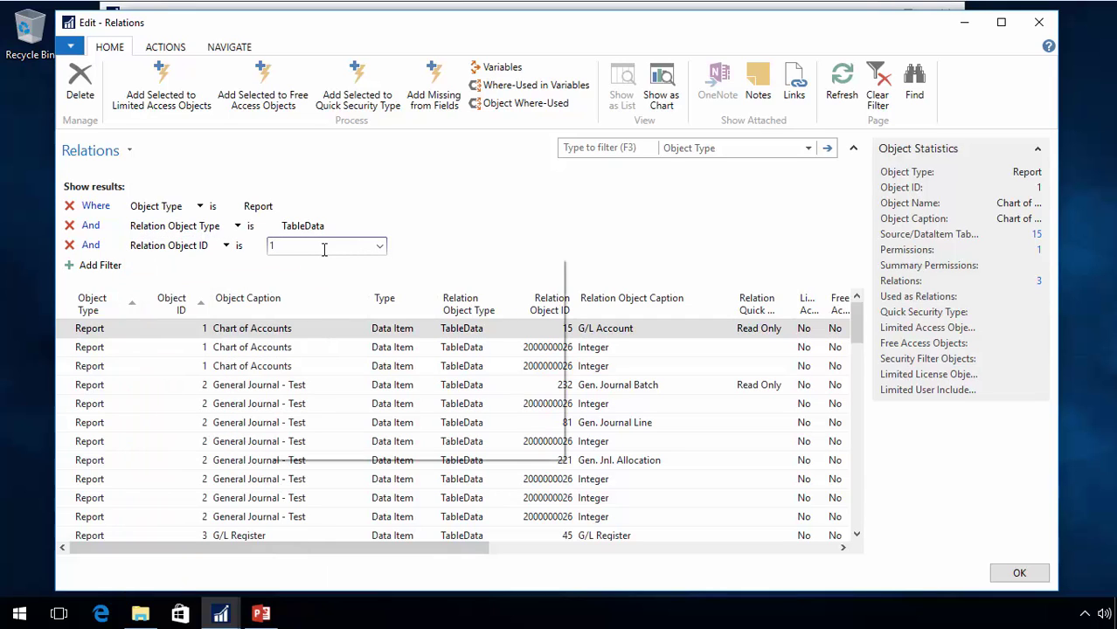
pyautogui.write('8')
pyautogui.press('Return')
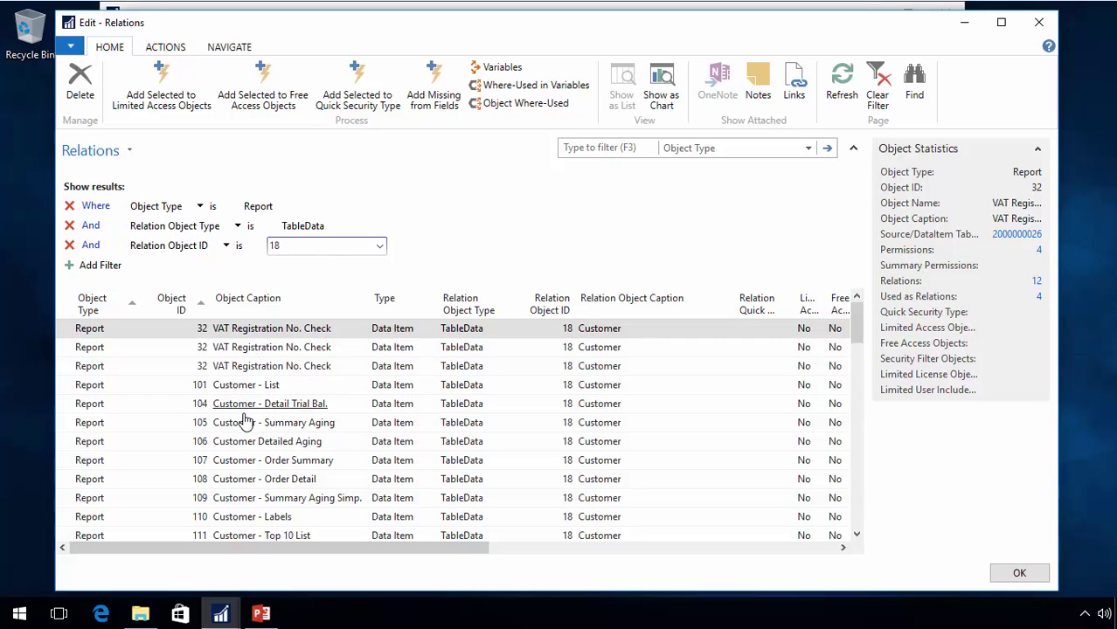
# - Add the reports from 101 Customer - List through 129 Customer - Trial Balance to the free access objects and review them in Object Properties
pyautogui.click(236, 386)
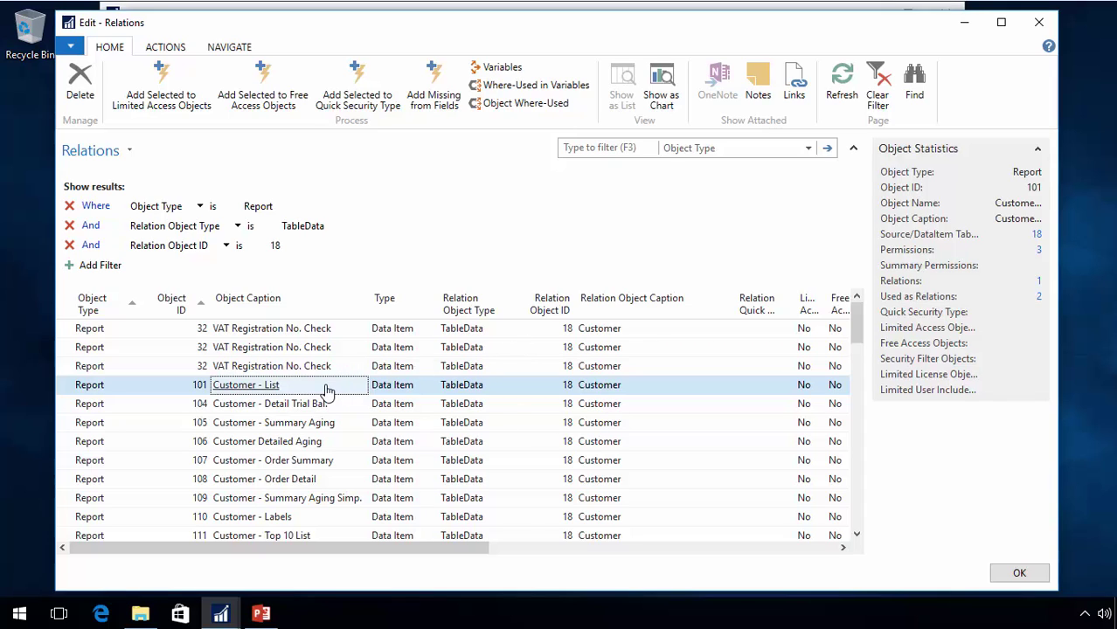
pyautogui.hotkey('shift', 'Down')
pyautogui.hotkey('shift', 'Down')
pyautogui.hotkey('shift', 'Down')
pyautogui.hotkey('shift', 'Down')
pyautogui.hotkey('shift', 'Down')
pyautogui.hotkey('shift', 'Down')
pyautogui.hotkey('shift', 'Down')
pyautogui.hotkey('shift', 'Down')
pyautogui.hotkey('shift', 'Down')
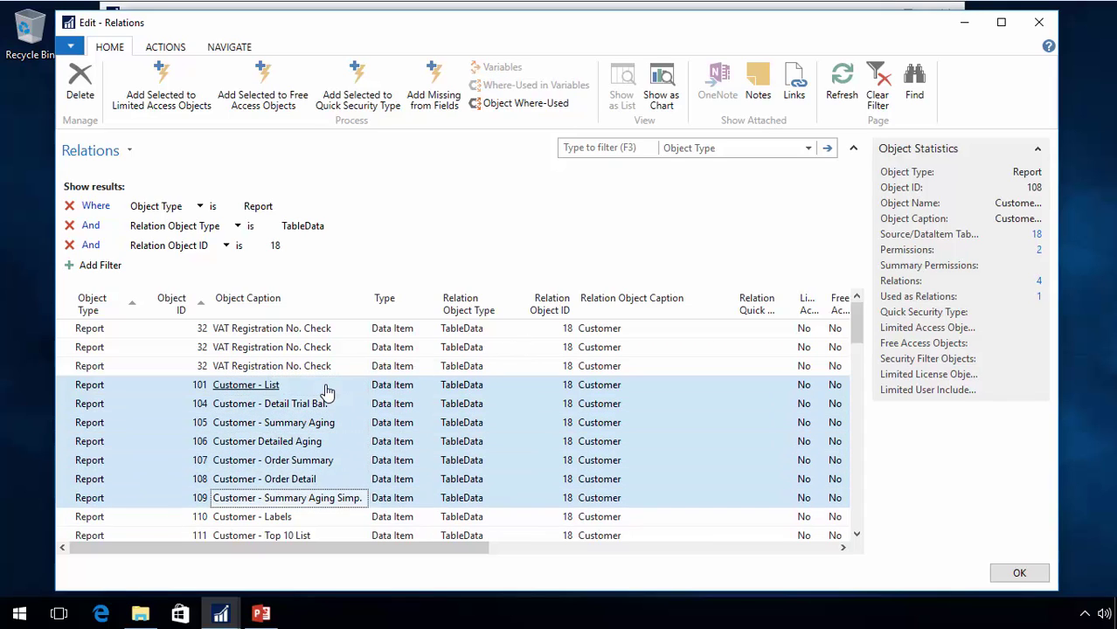
pyautogui.hotkey('shift', 'Up')
pyautogui.hotkey('shift', 'Down')
pyautogui.hotkey('shift', 'Down')
pyautogui.hotkey('shift', 'Down')
pyautogui.hotkey('shift', 'Down')
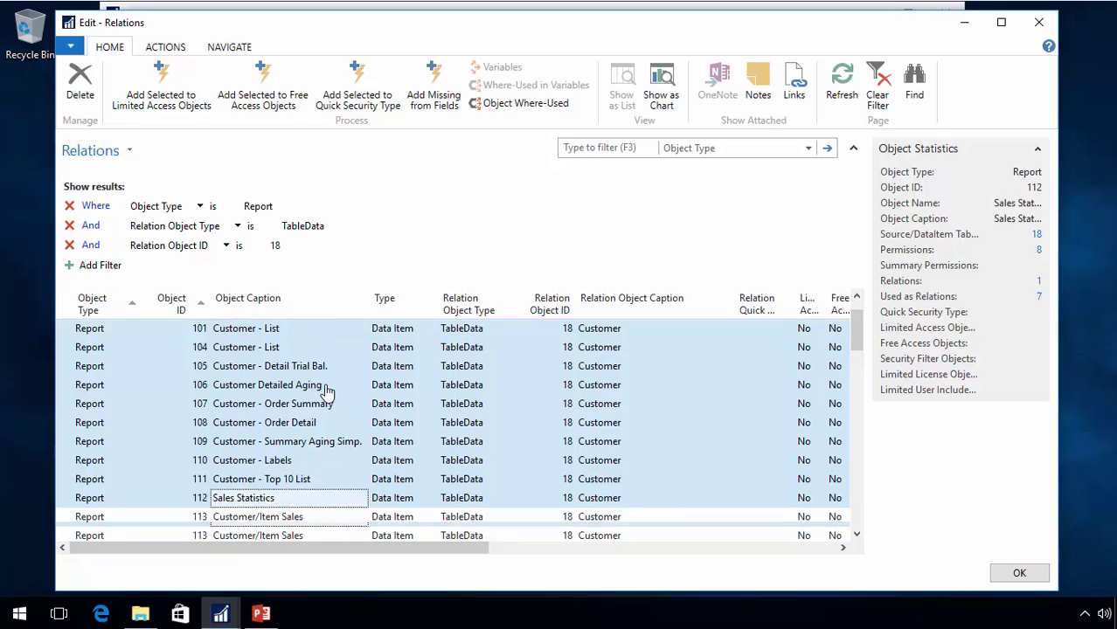
pyautogui.hotkey('shift', 'Down')
pyautogui.hotkey('shift', 'Down')
pyautogui.hotkey('shift', 'Down')
pyautogui.hotkey('shift', 'Down')
pyautogui.hotkey('shift', 'Down')
pyautogui.hotkey('shift', 'Down')
pyautogui.hotkey('shift', 'Down')
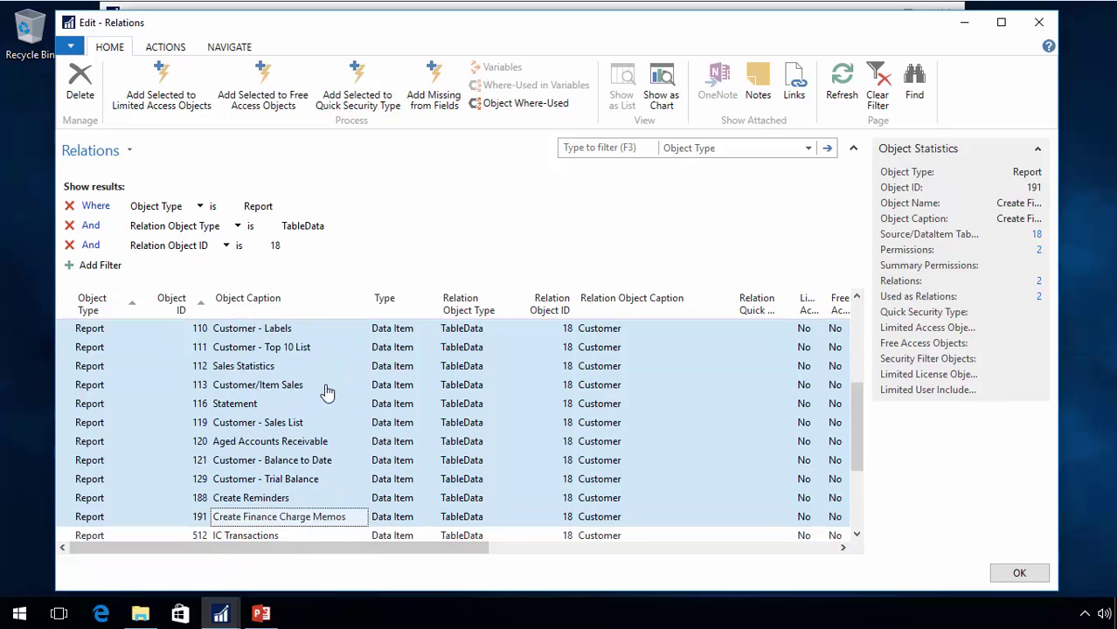
pyautogui.hotkey('shift', 'Up')
pyautogui.hotkey('shift', 'Up')
pyautogui.hotkey('shift', 'Up')
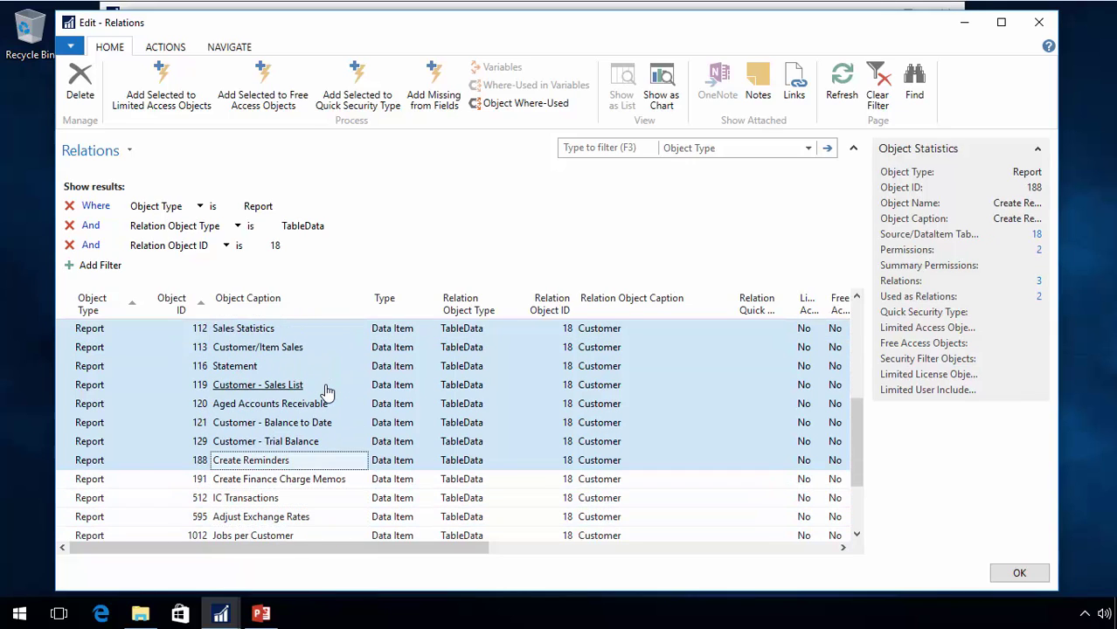
pyautogui.hotkey('shift', 'Up')
pyautogui.hotkey('shift', 'Down')
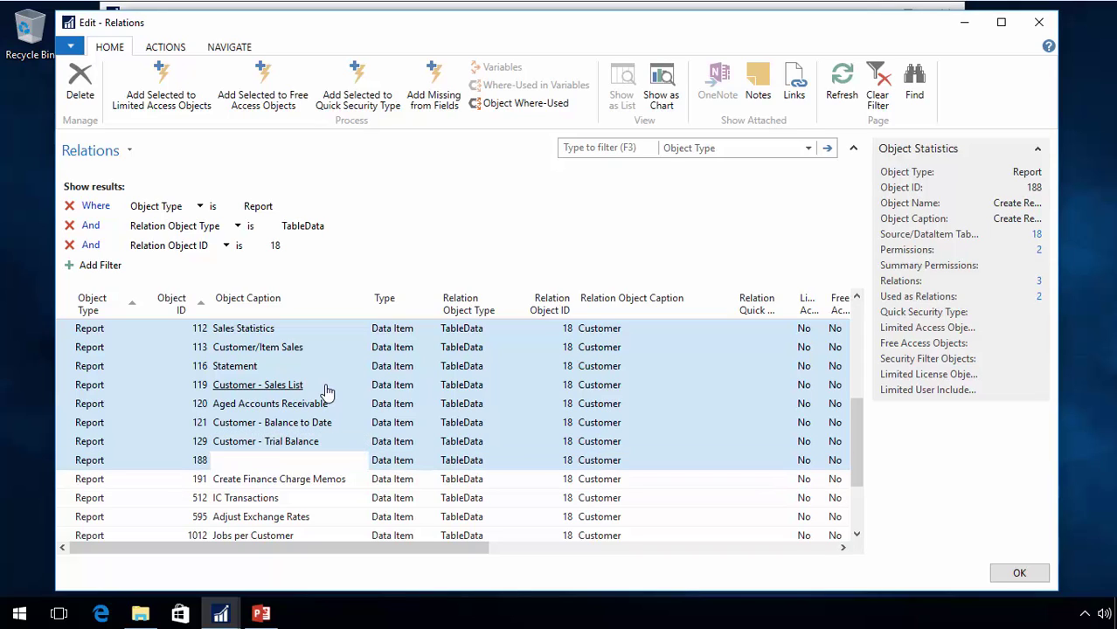
pyautogui.hotkey('shift', 'Up')
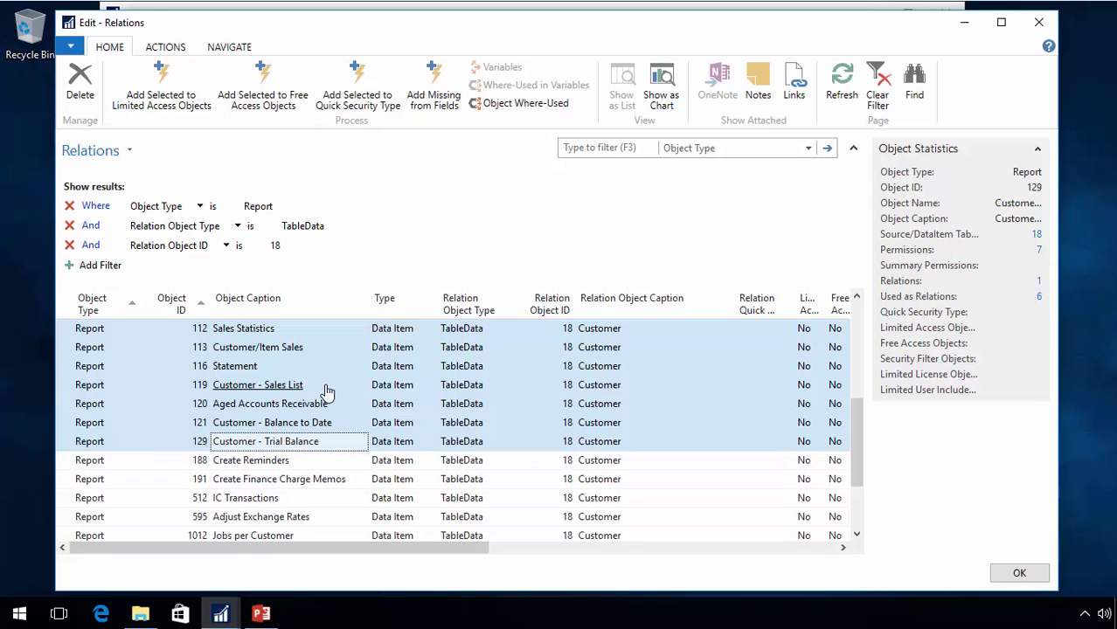
pyautogui.click(265, 99)
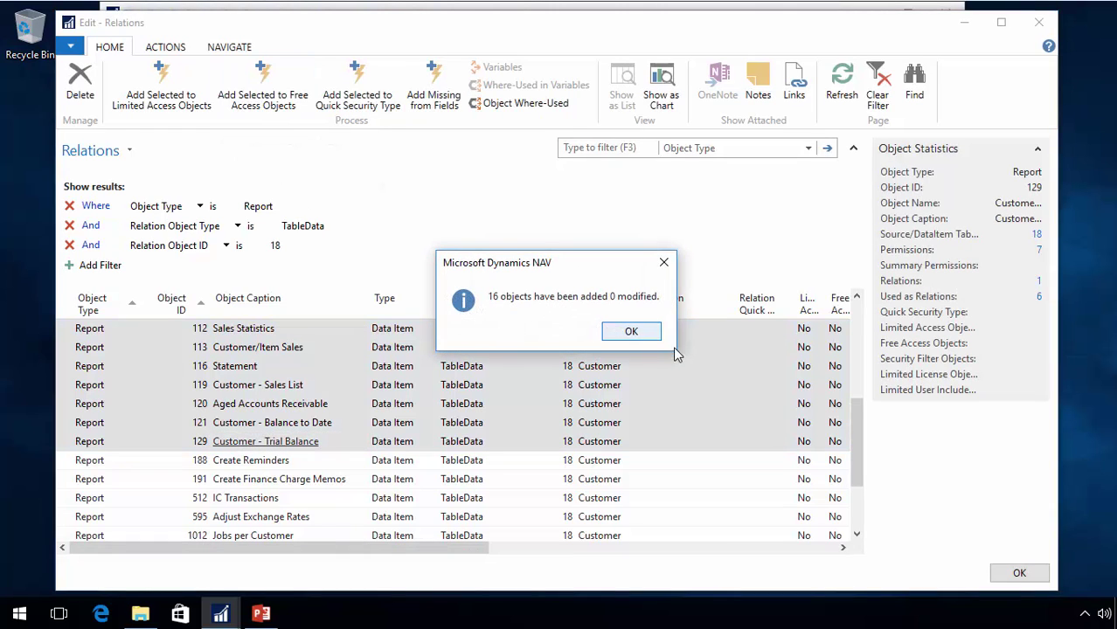
pyautogui.click(631, 332)
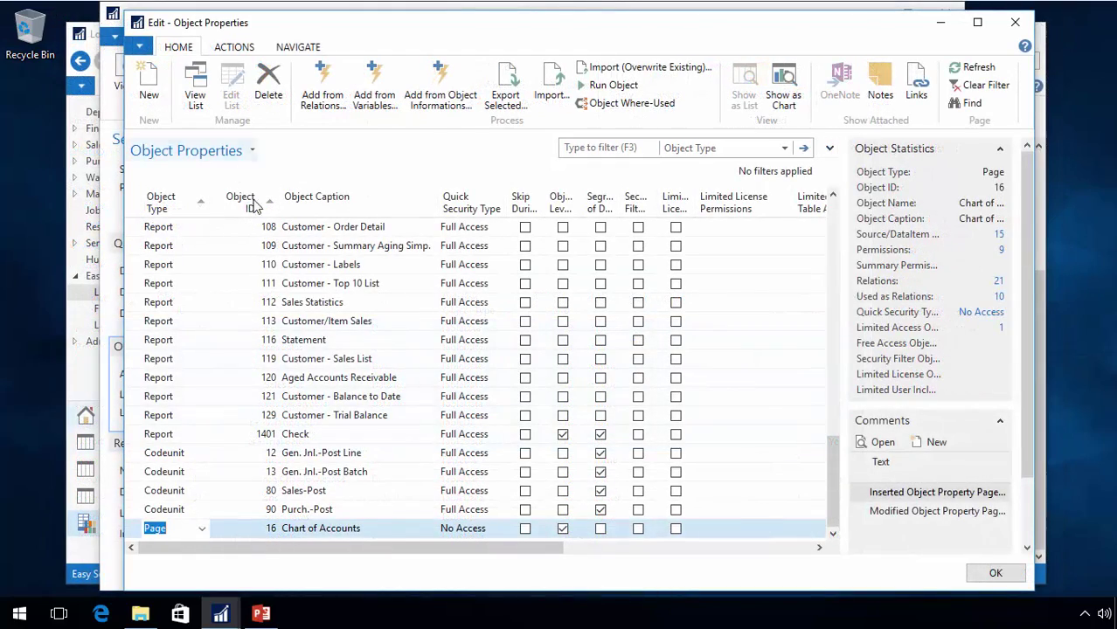
pyautogui.scroll(1, 433, 398)
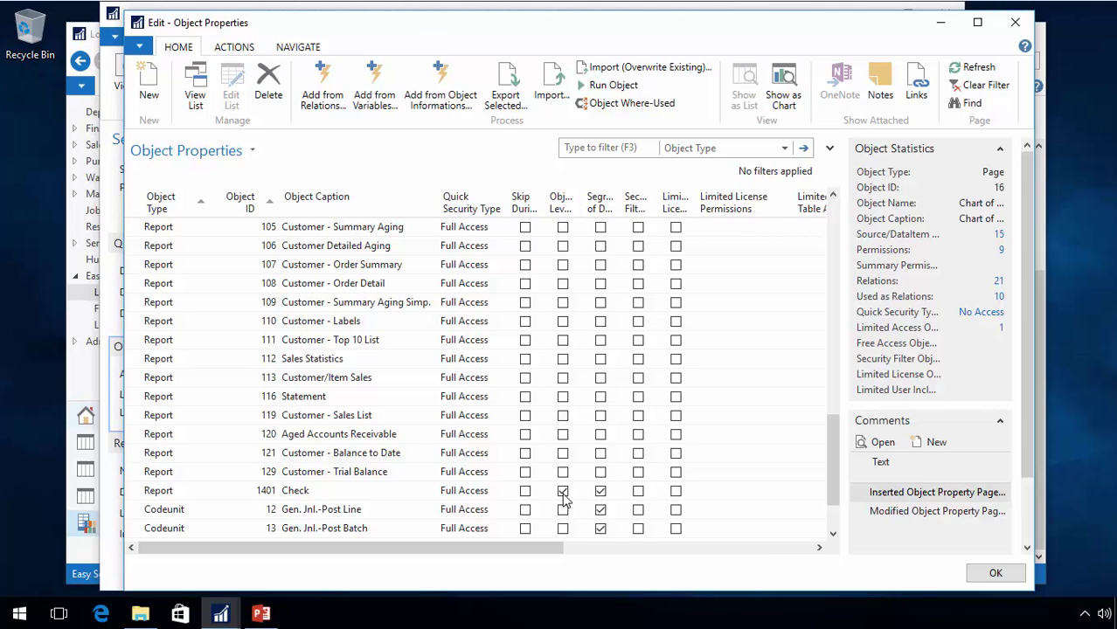
# - Reopen the relations list for adding objects and filter it to the object types Report and Page
pyautogui.click(322, 92)
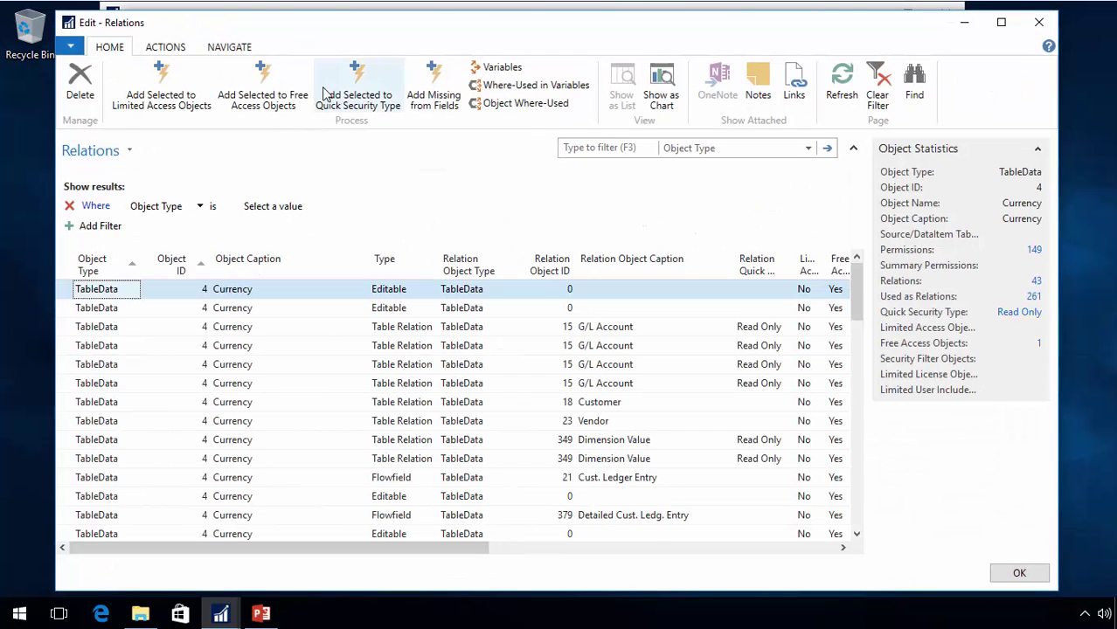
pyautogui.click(273, 207)
pyautogui.click(320, 207)
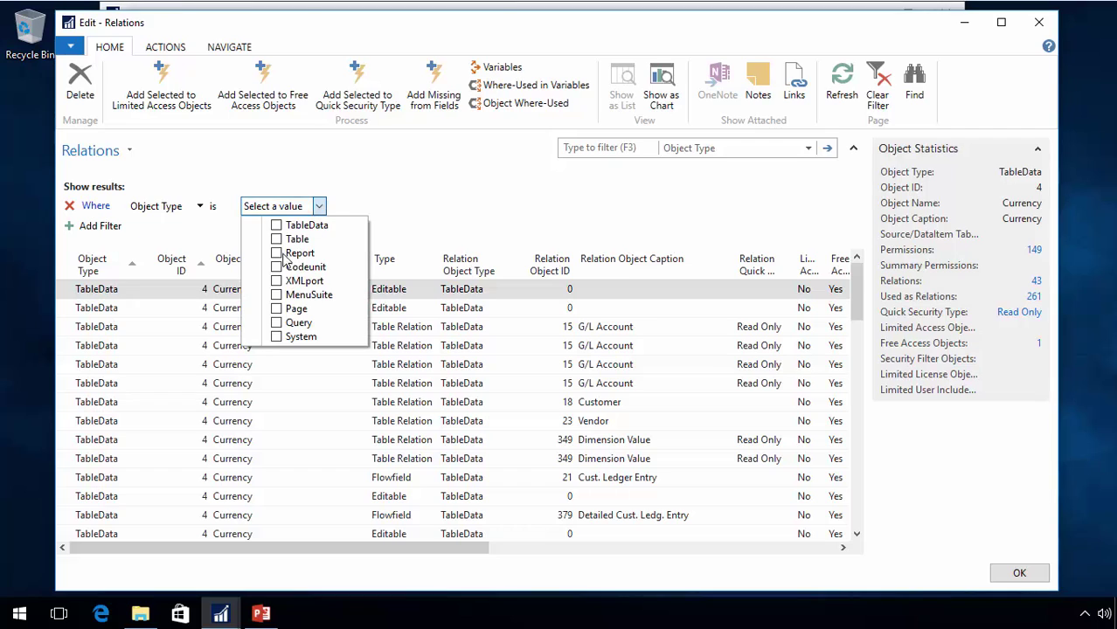
pyautogui.click(276, 254)
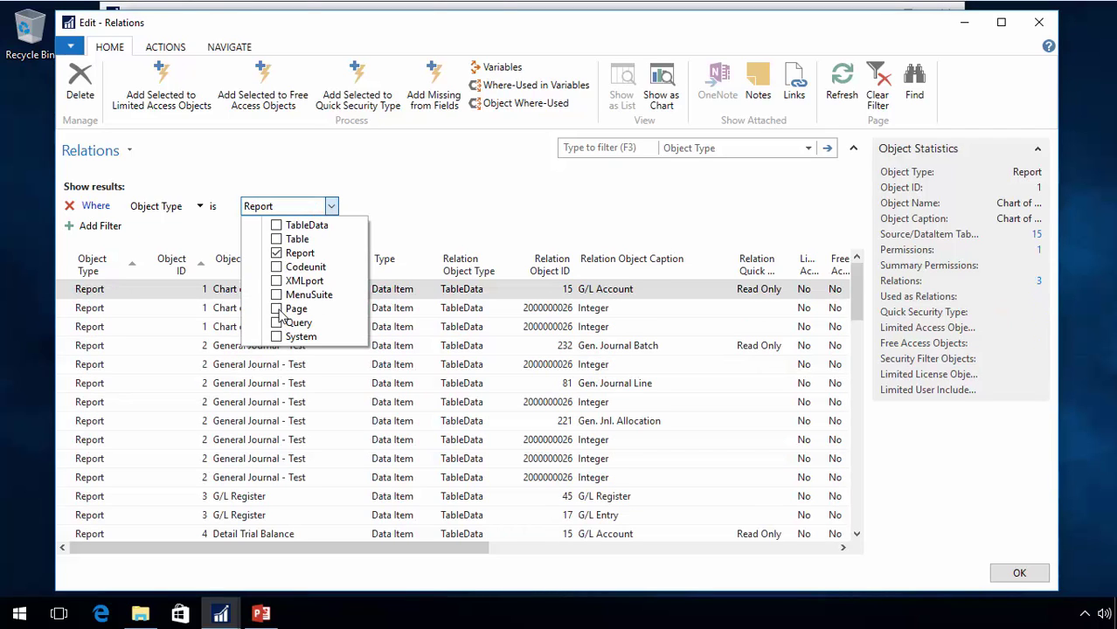
pyautogui.click(485, 222)
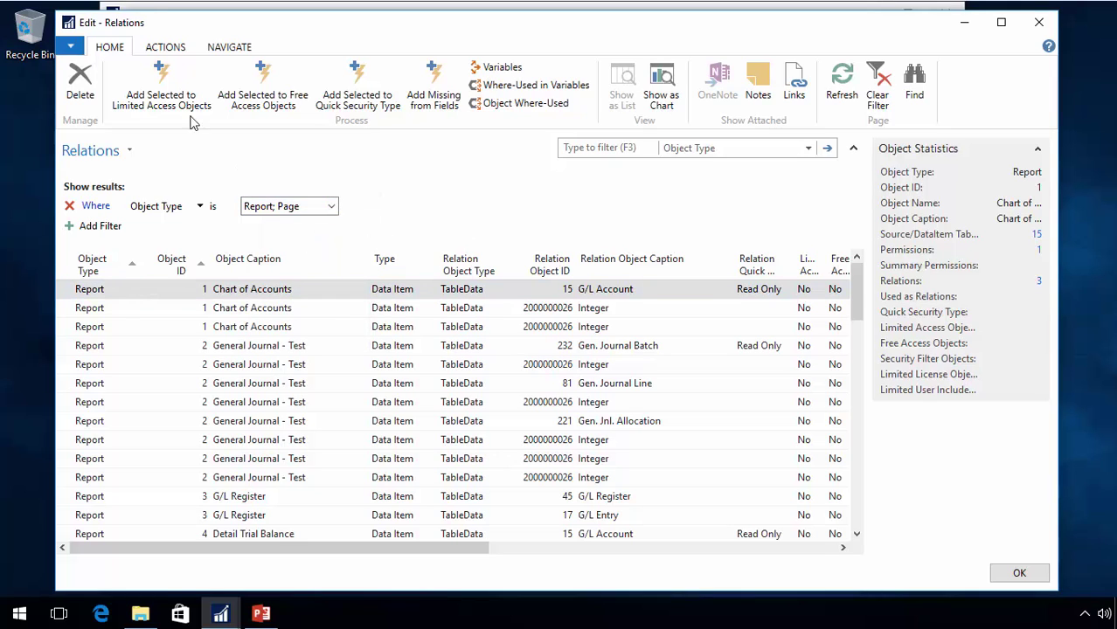
# - Apply the predefined Financial Management filter to the relations list
pyautogui.click(165, 46)
pyautogui.click(298, 86)
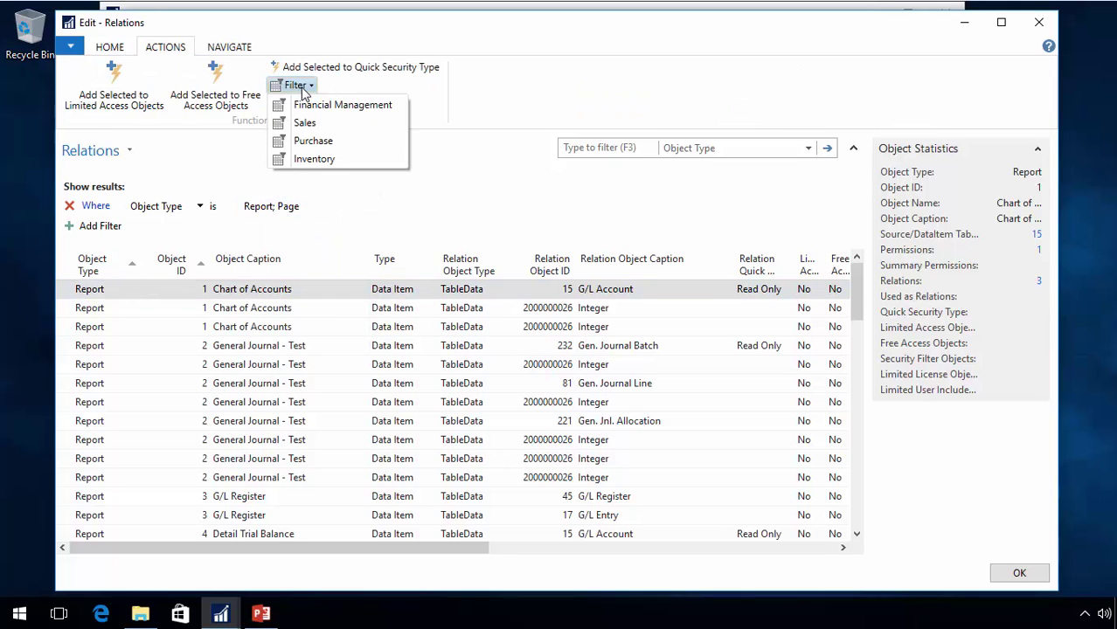
pyautogui.click(339, 107)
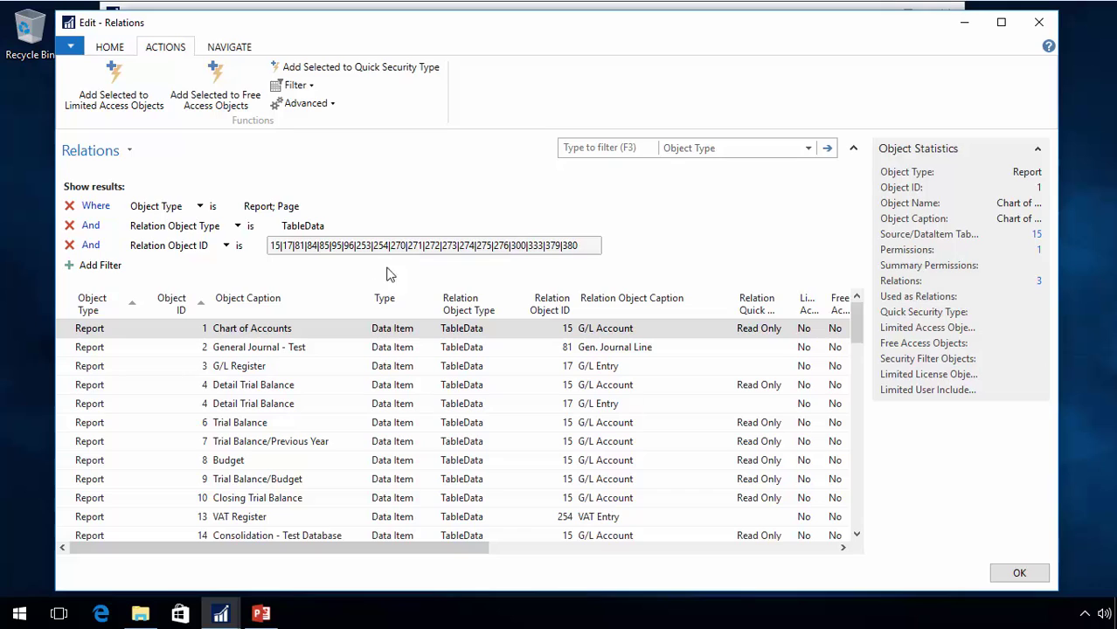
# - Select all filtered Financial Management report and page relations and add them to the limited access objects
pyautogui.click(65, 308)
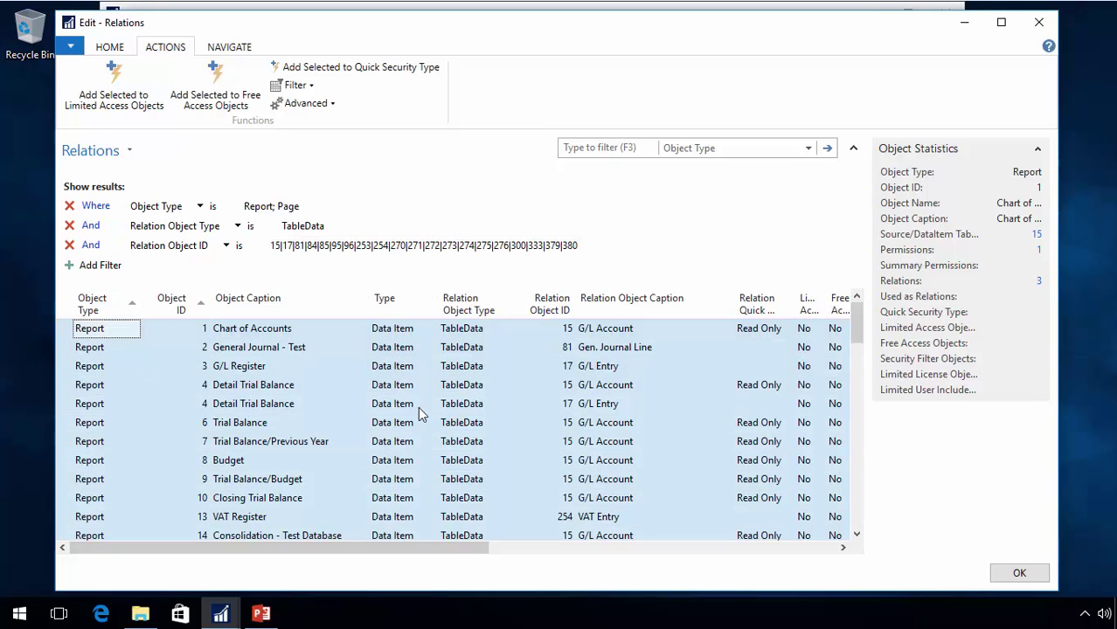
pyautogui.scroll(-10, 418, 411)
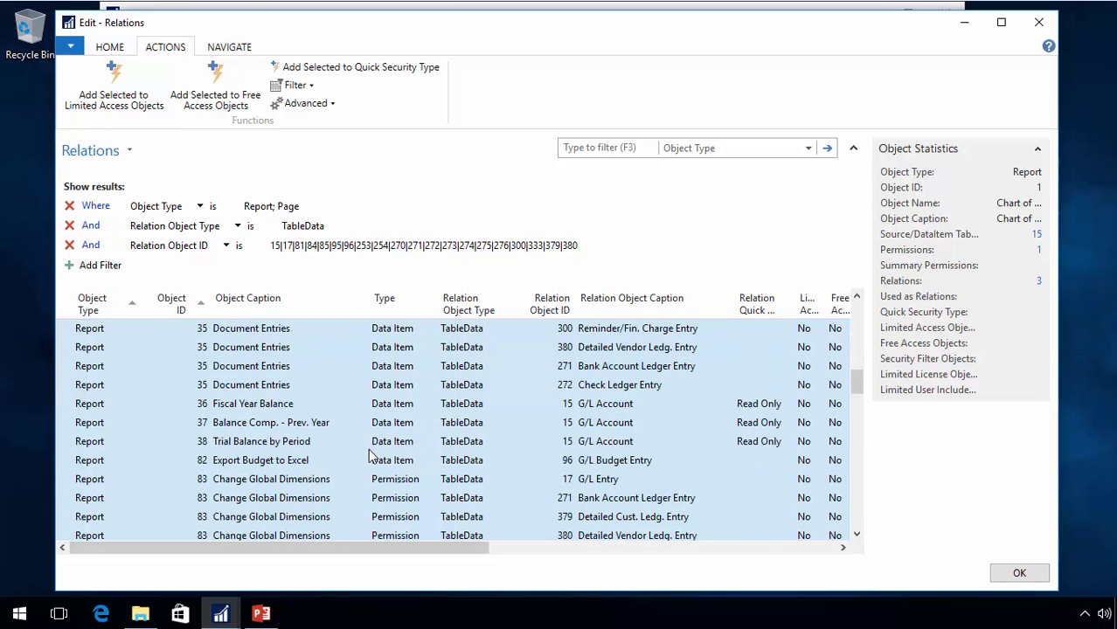
pyautogui.scroll(-20, 369, 456)
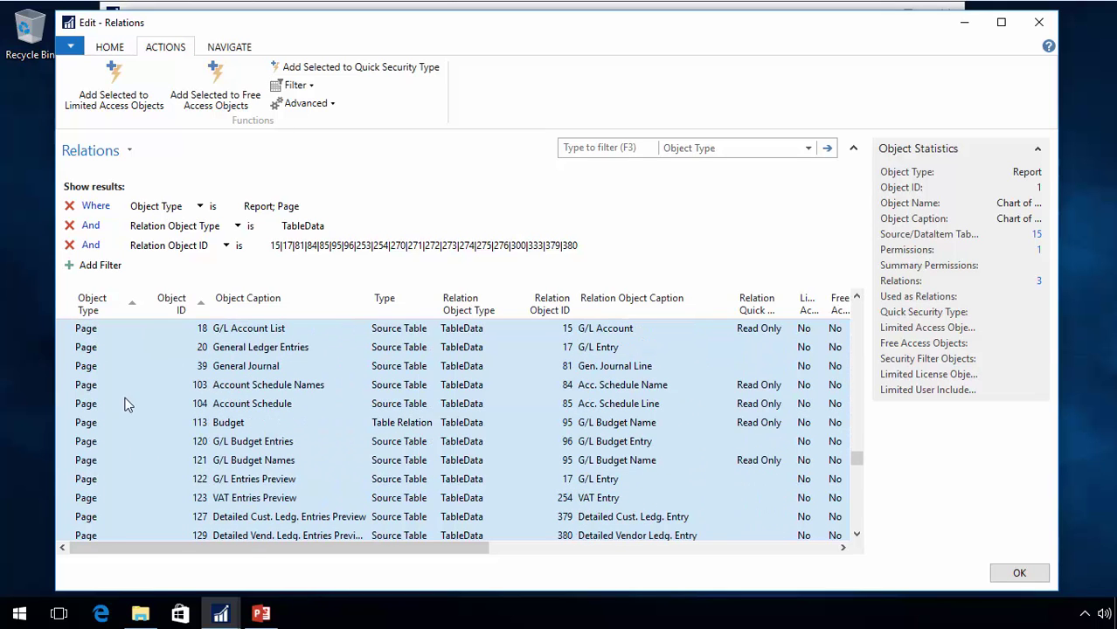
pyautogui.scroll(2, 367, 433)
pyautogui.scroll(15, 367, 432)
pyautogui.click(112, 47)
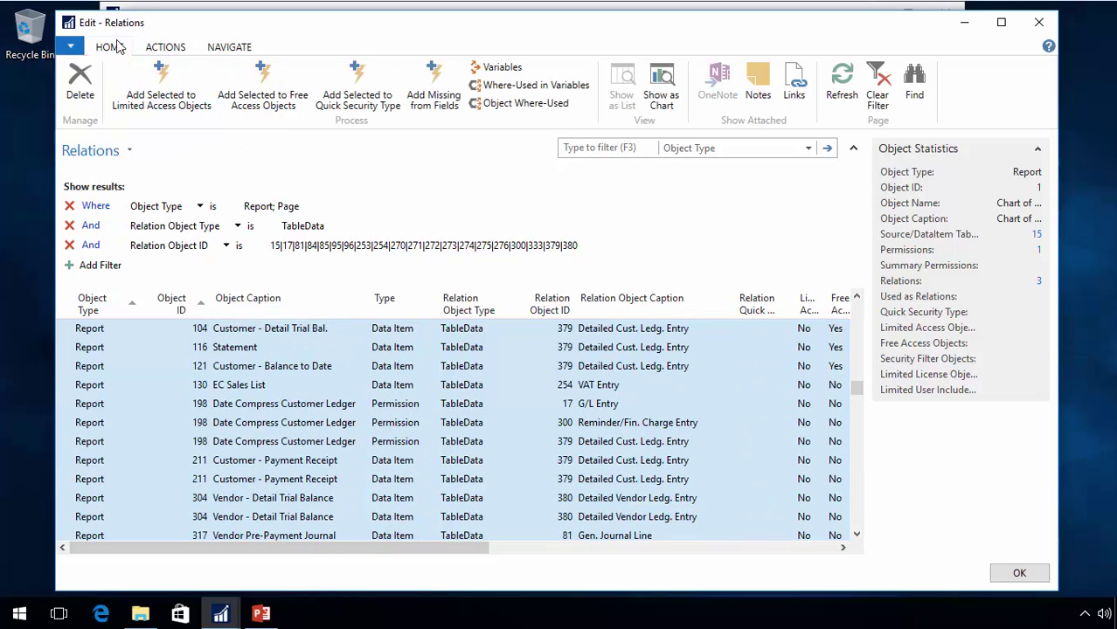
pyautogui.click(158, 85)
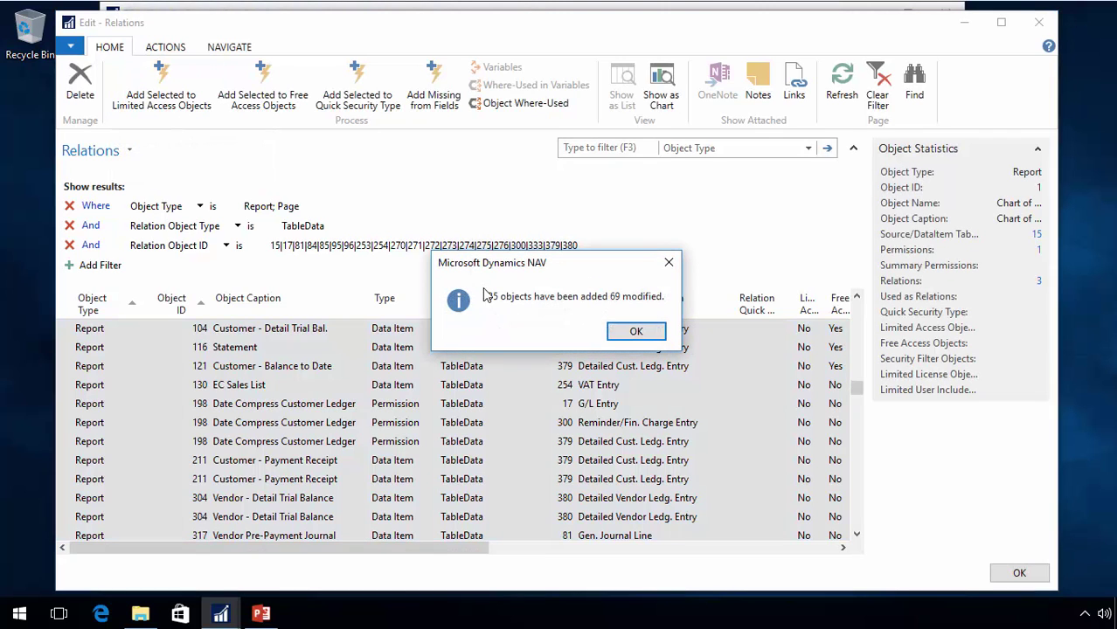
pyautogui.click(636, 333)
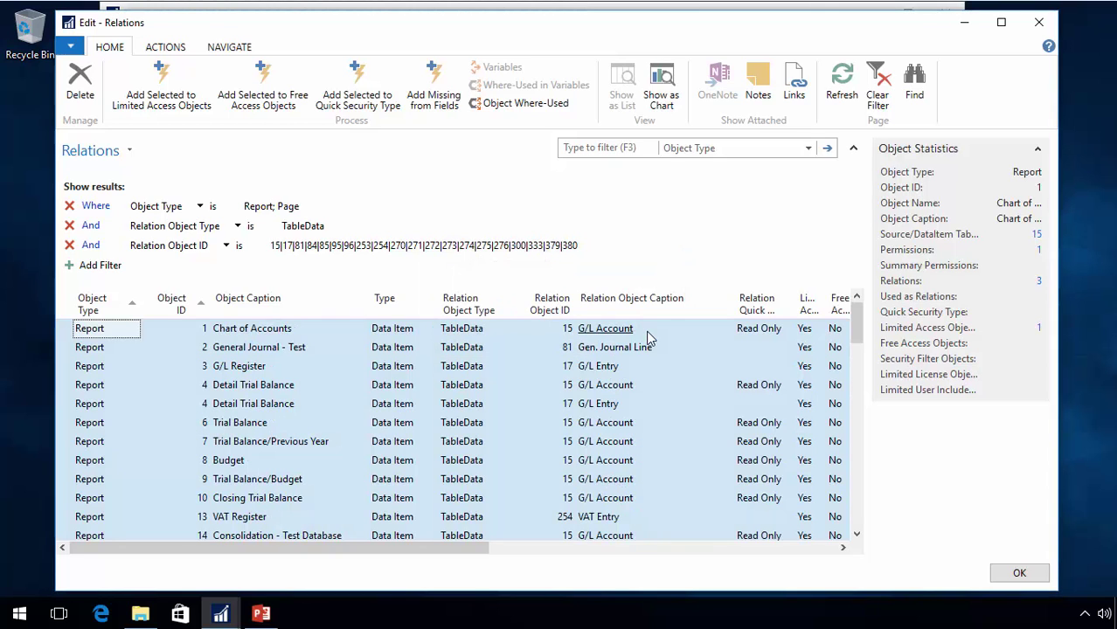
# - Assign the selected relations the Quick Security type No Access and review the resulting report and page entries in Object Properties
pyautogui.click(365, 88)
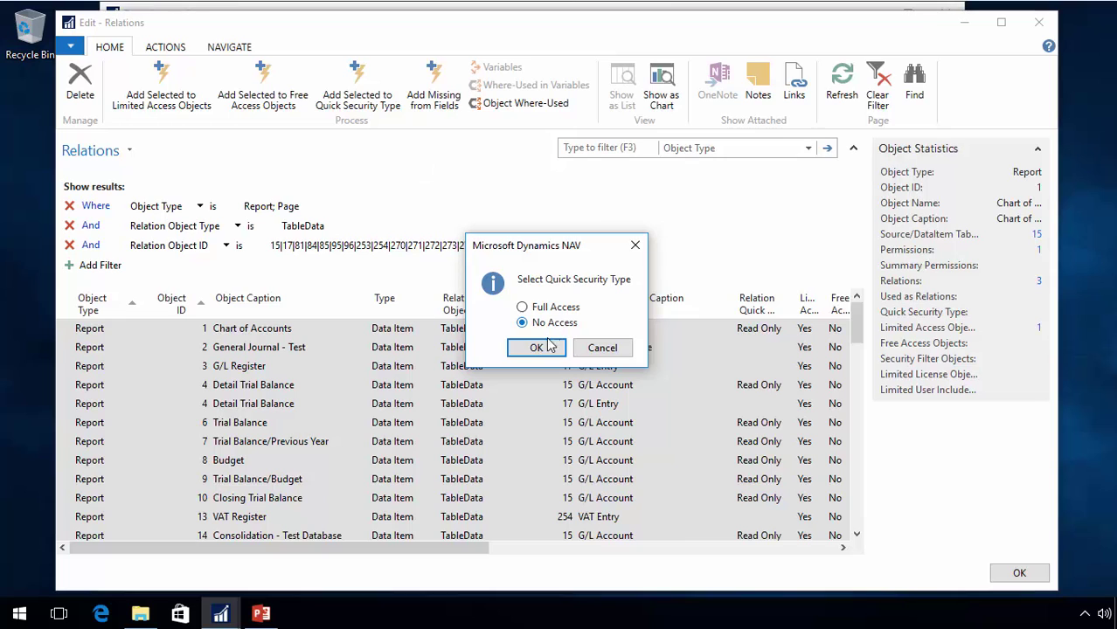
pyautogui.click(538, 349)
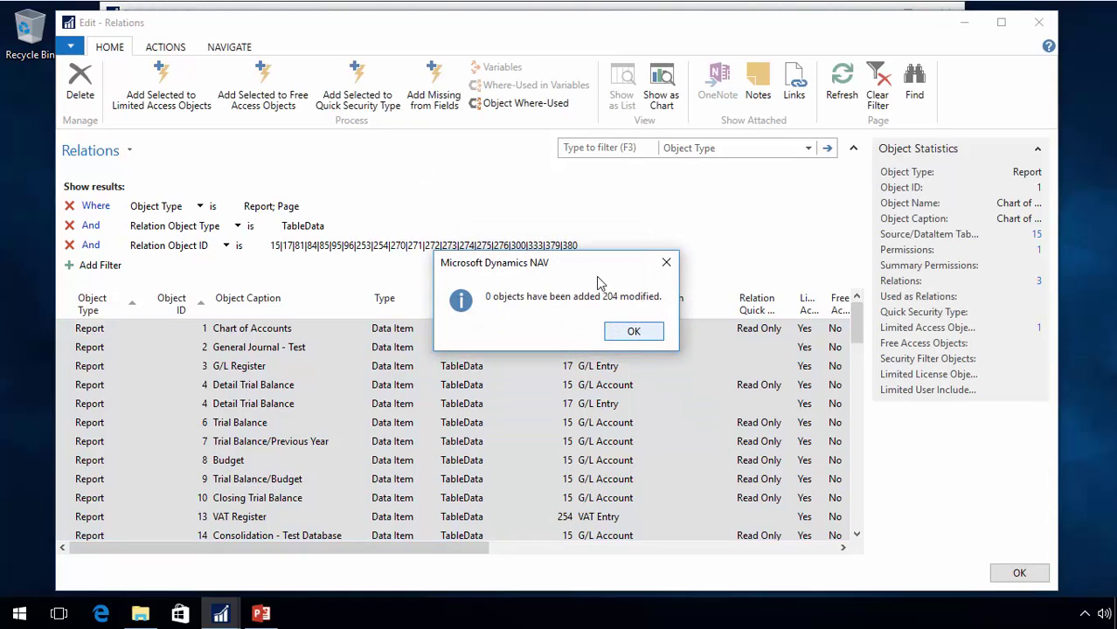
pyautogui.click(658, 338)
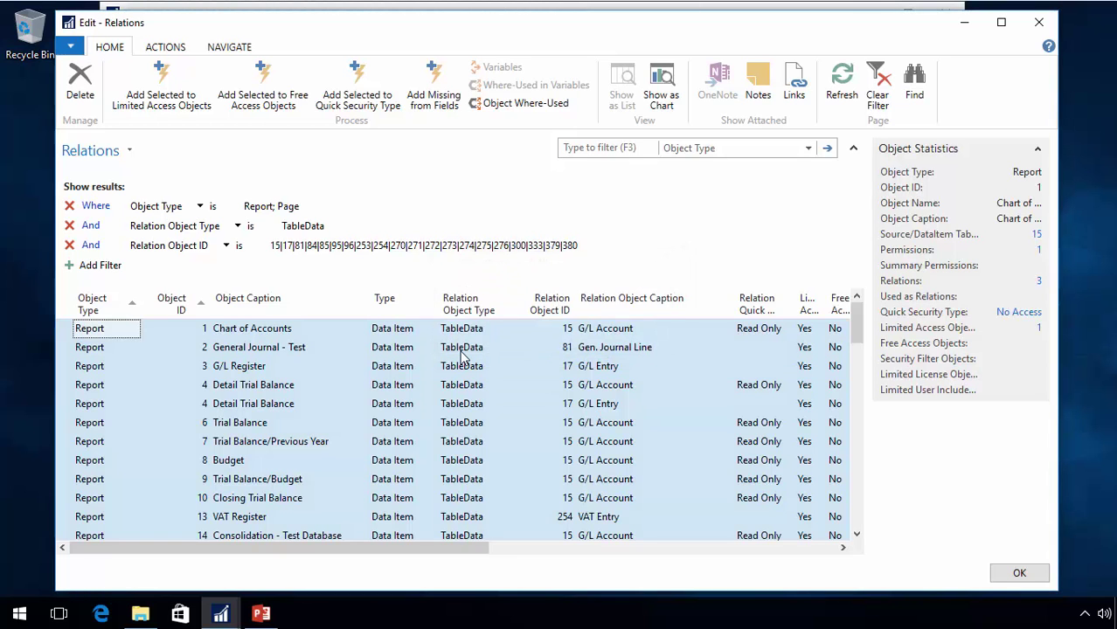
pyautogui.scroll(2, 252, 455)
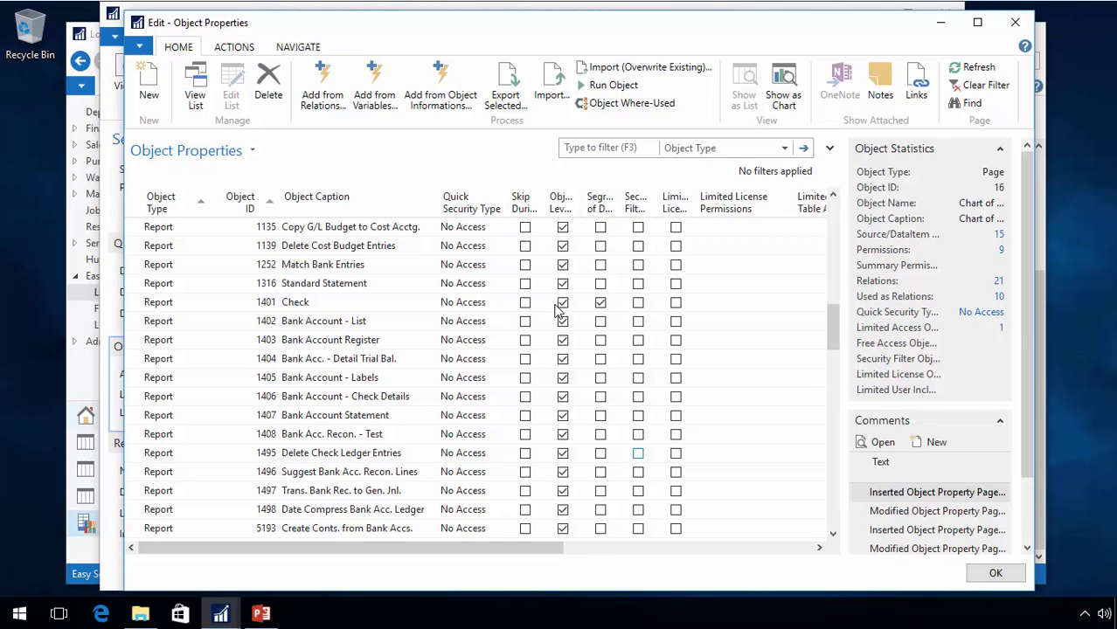
pyautogui.scroll(-7, 525, 451)
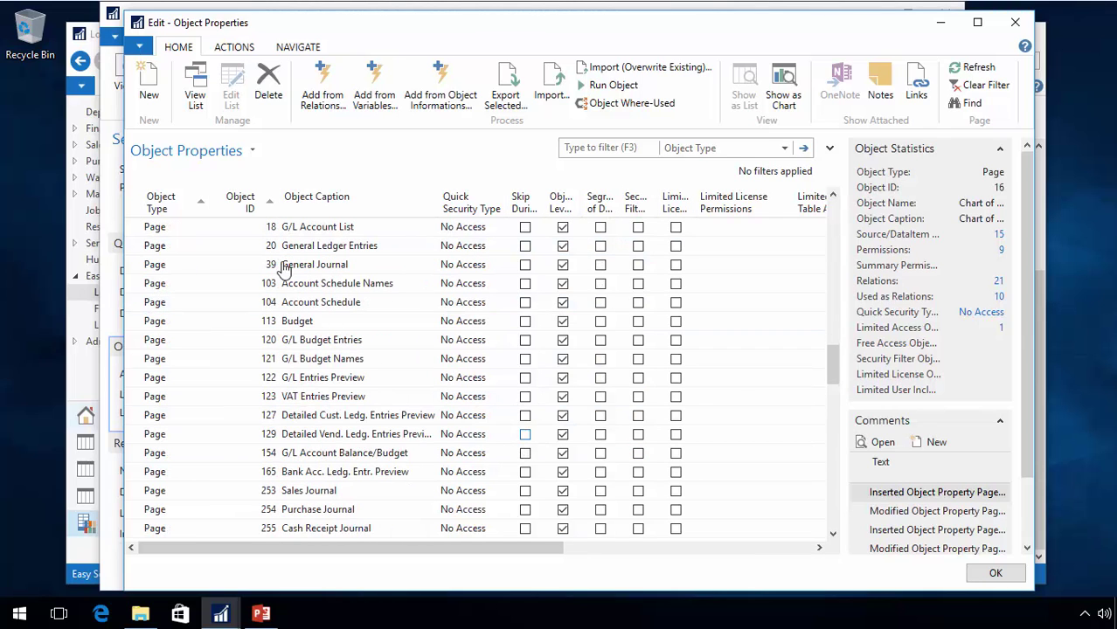
pyautogui.scroll(2, 319, 260)
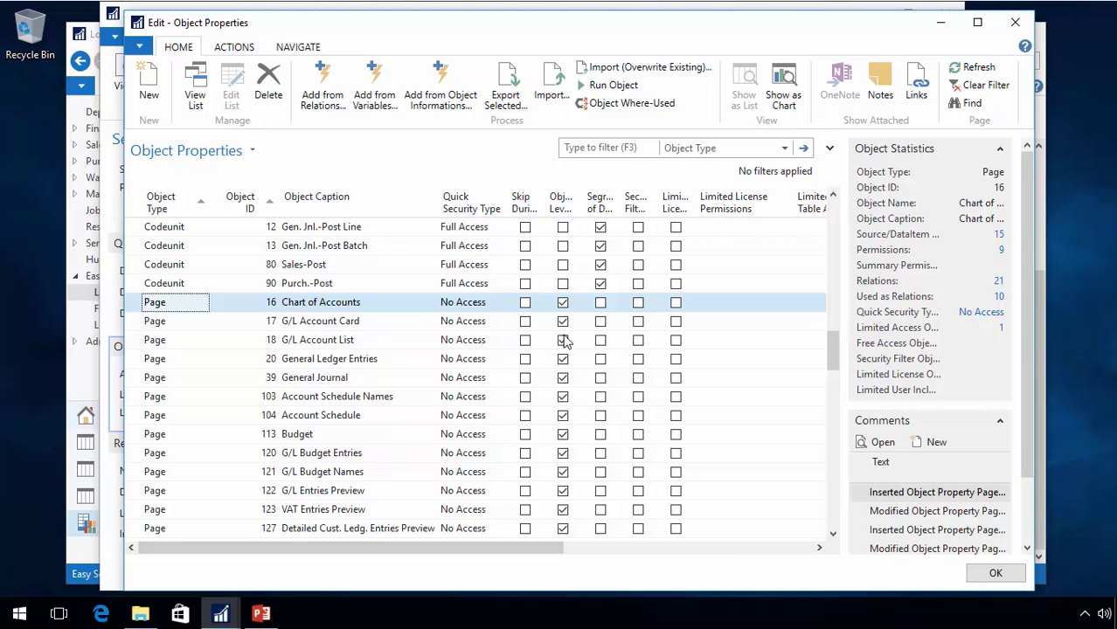
pyautogui.press('Escape')
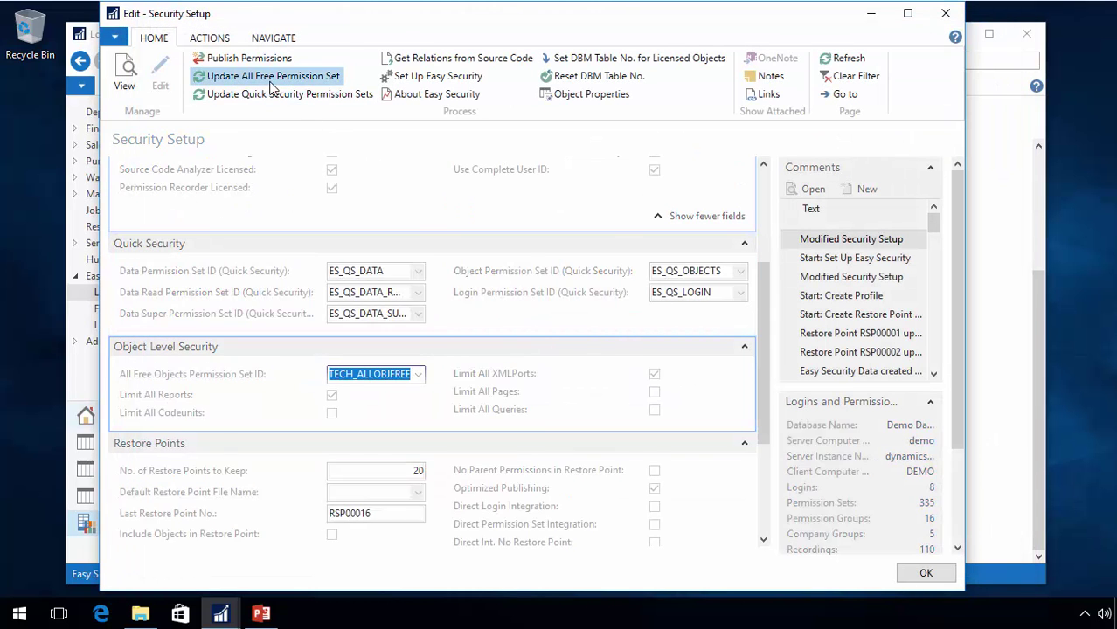
# - Update the all free objects permission set and the Quick Security permission sets from Security Setup
pyautogui.click(272, 79)
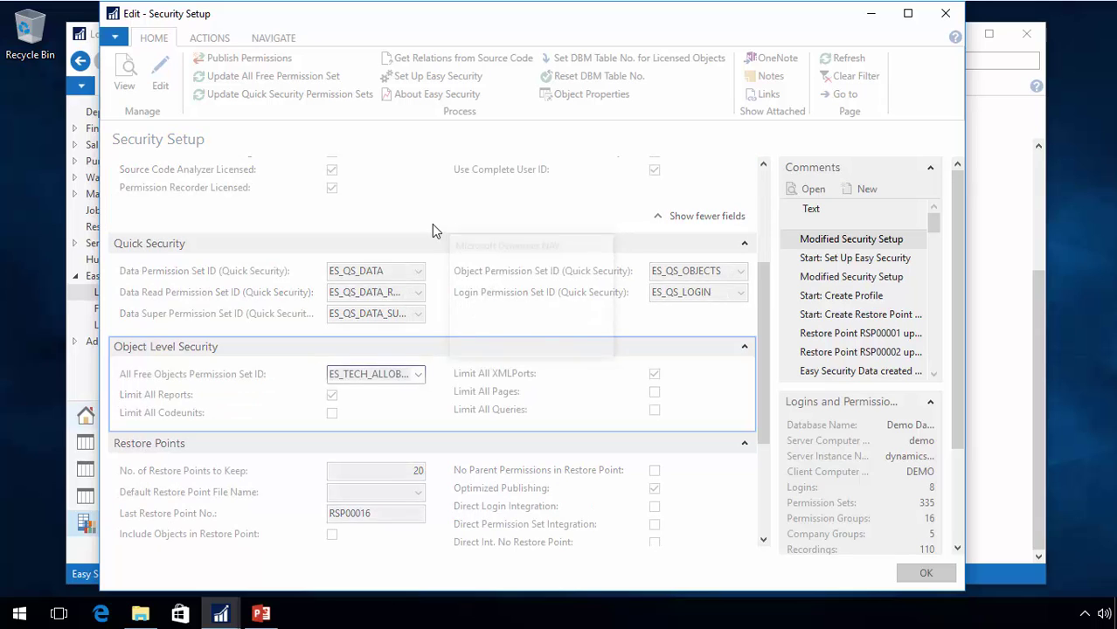
pyautogui.press('Return')
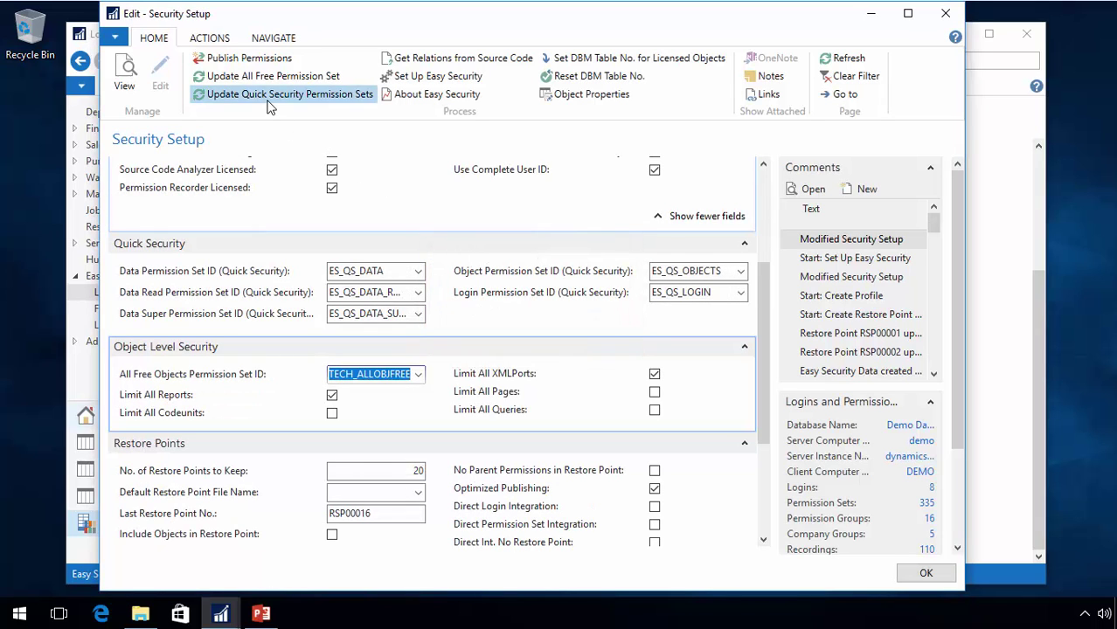
pyautogui.click(270, 103)
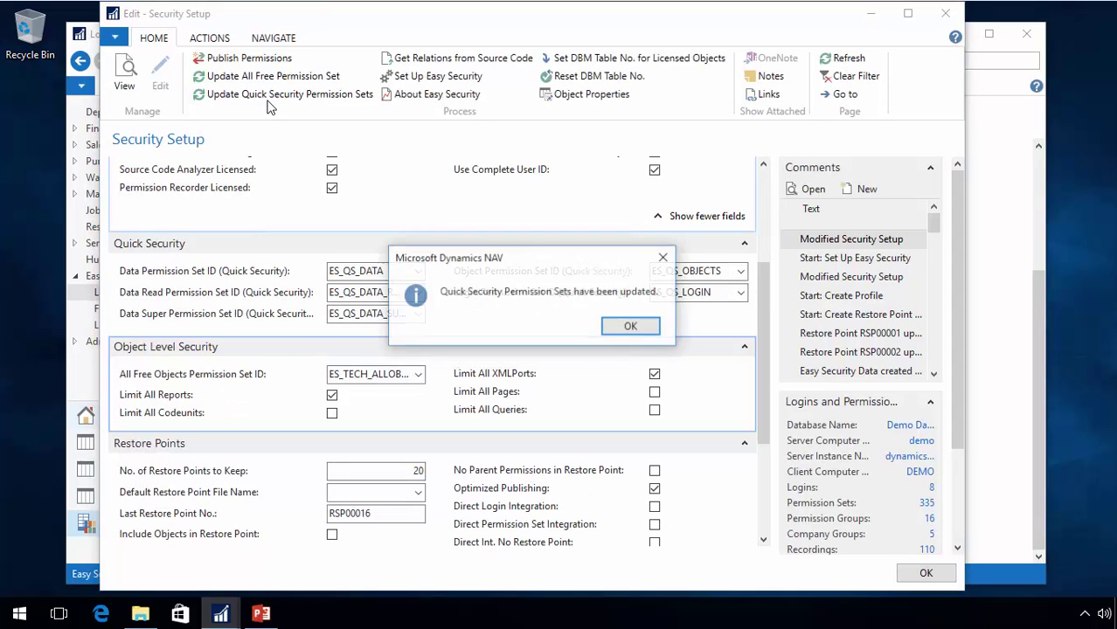
pyautogui.press('Return')
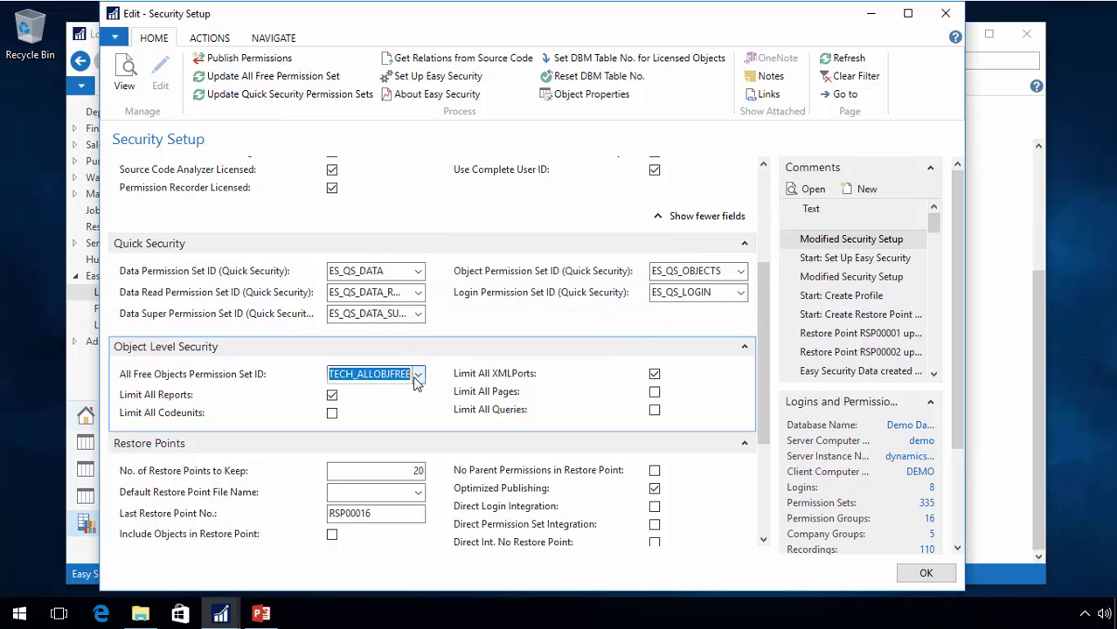
# - Look up the Free Objects permission set ES_TECH_ALLOBJFREE in the full permission set list and examine its report and codeunit permissions
pyautogui.click(417, 380)
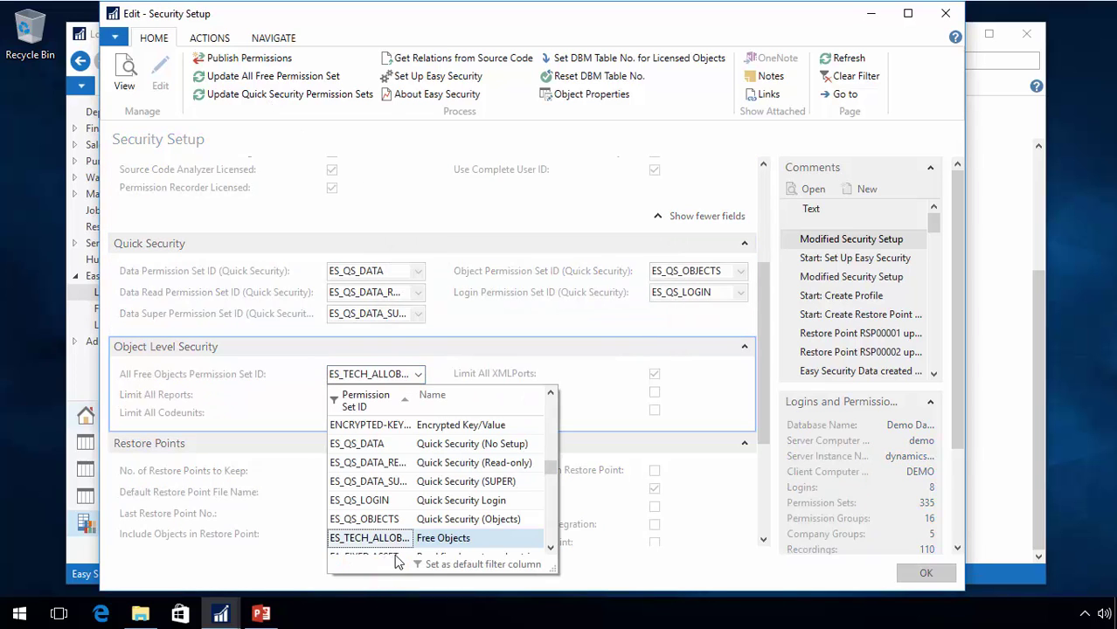
pyautogui.click(385, 567)
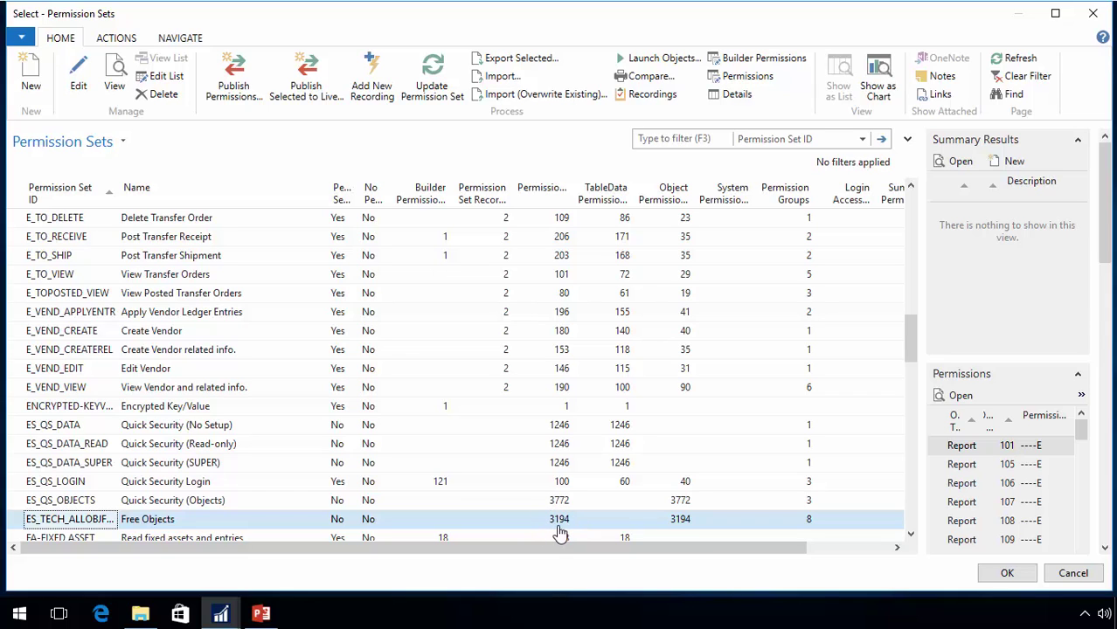
pyautogui.click(117, 82)
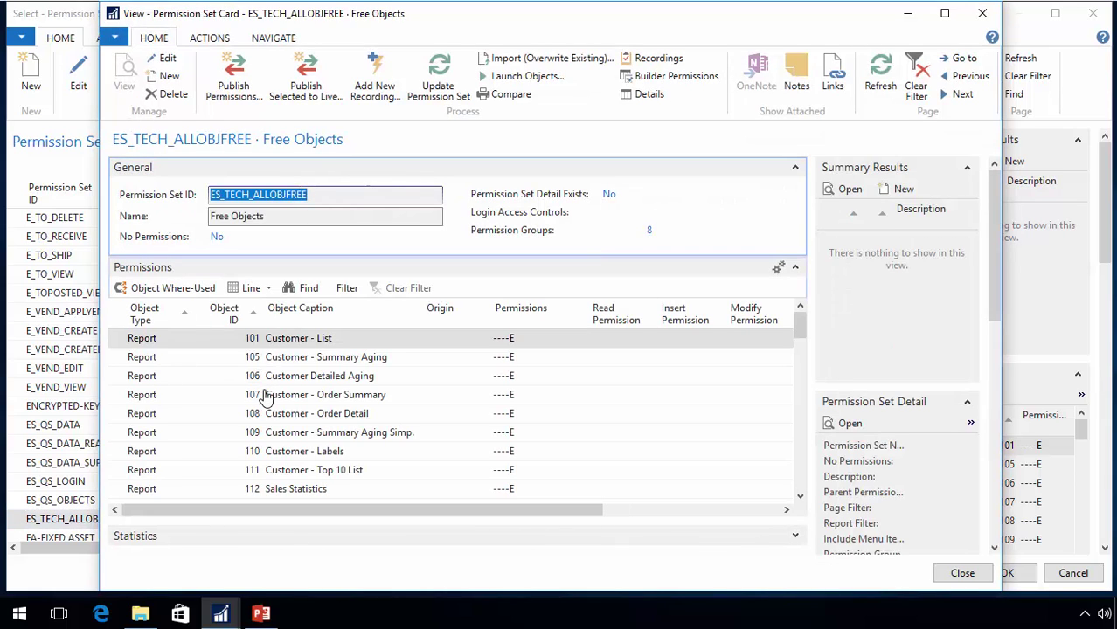
pyautogui.scroll(-3, 269, 404)
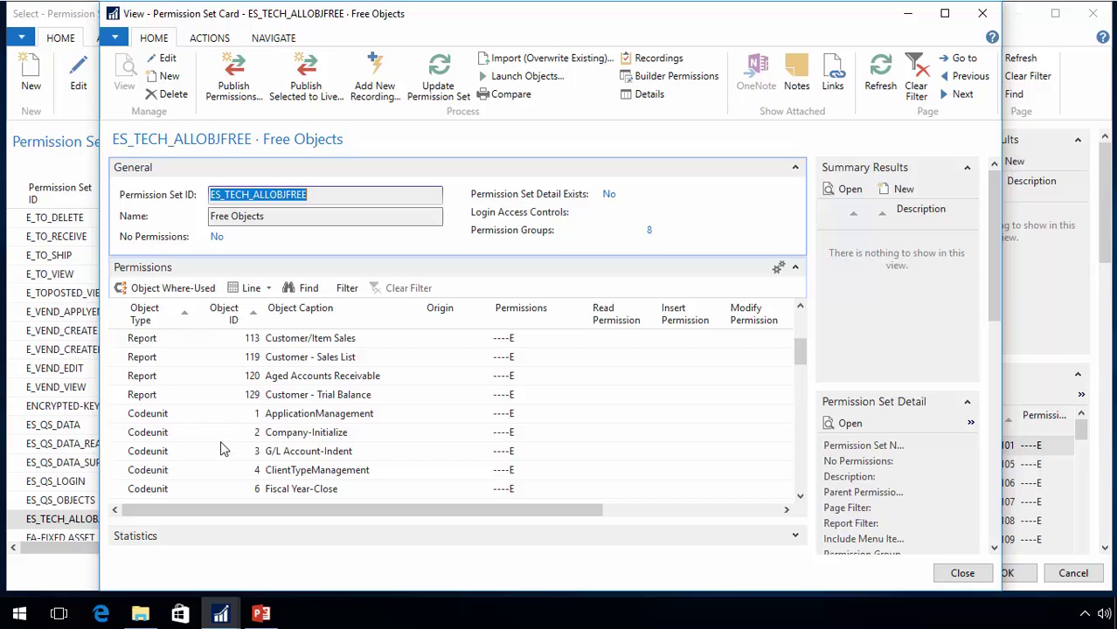
pyautogui.scroll(-6, 220, 440)
pyautogui.scroll(7, 221, 446)
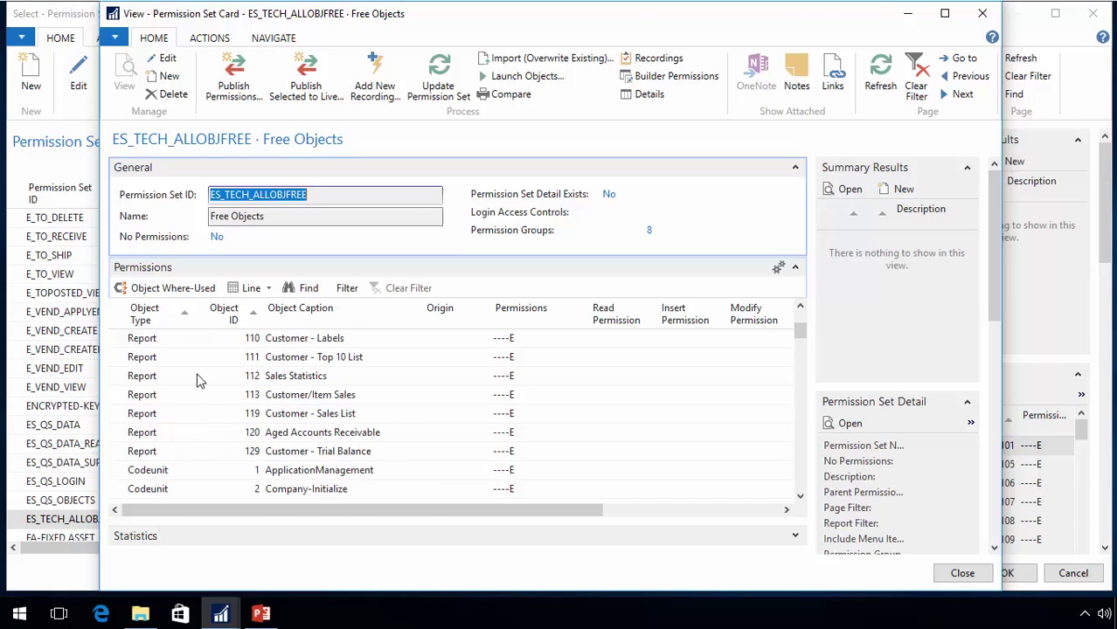
pyautogui.press('Escape')
# - View the ES_QS_OBJECTS permission set, examine its report permissions, and find the object type "page" to check its page permissions
pyautogui.click(99, 506)
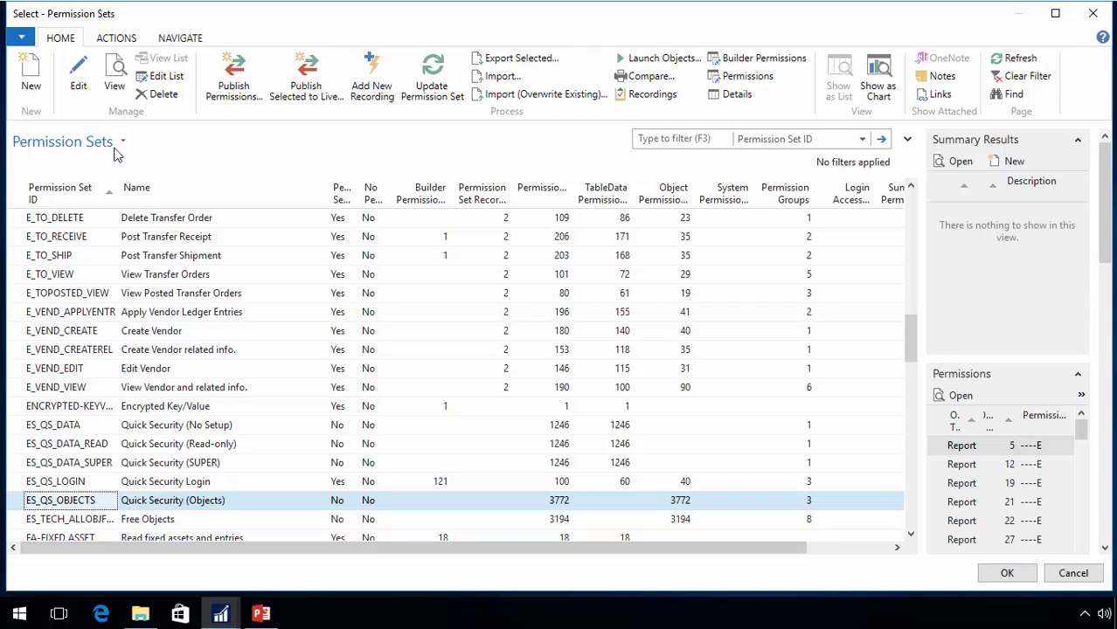
pyautogui.click(117, 84)
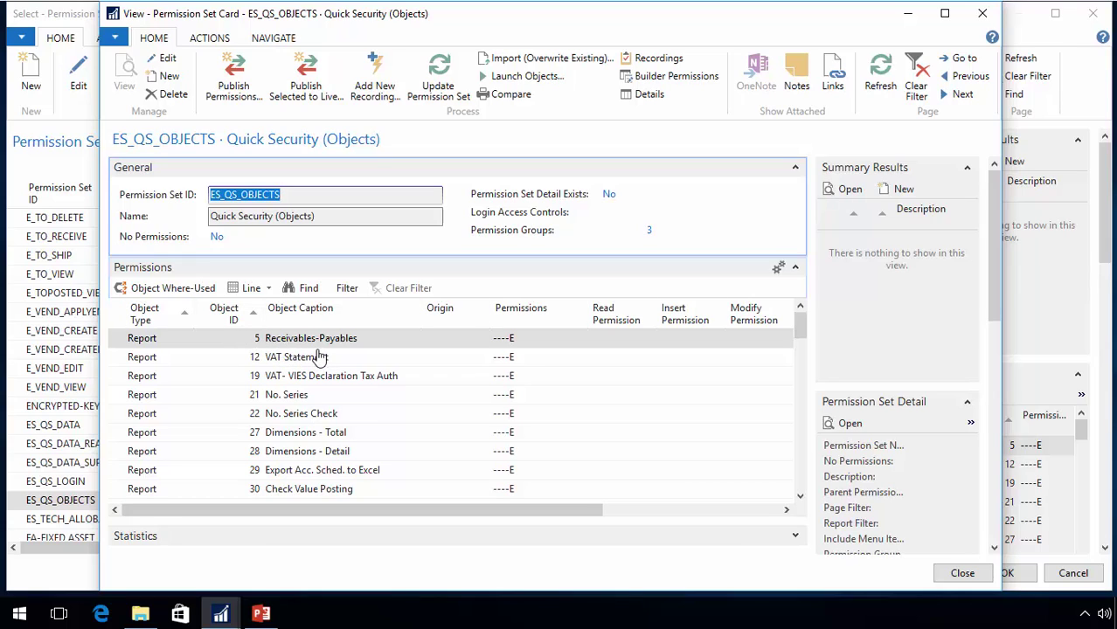
pyautogui.scroll(-10, 280, 420)
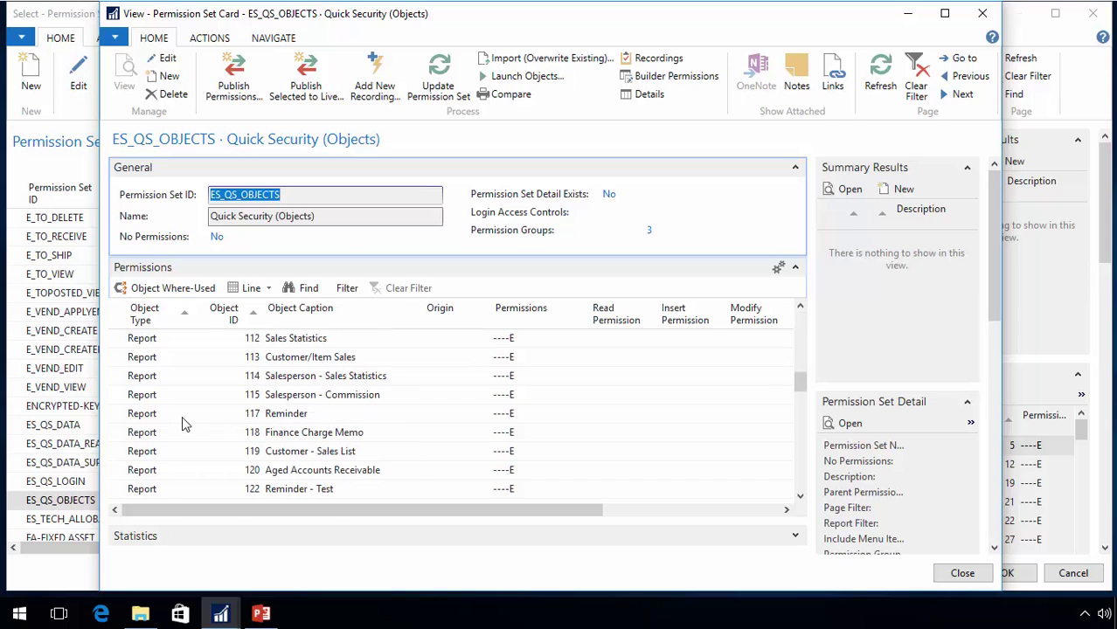
pyautogui.click(171, 418)
pyautogui.hotkey('ctrl', 'f')
pyautogui.write('page')
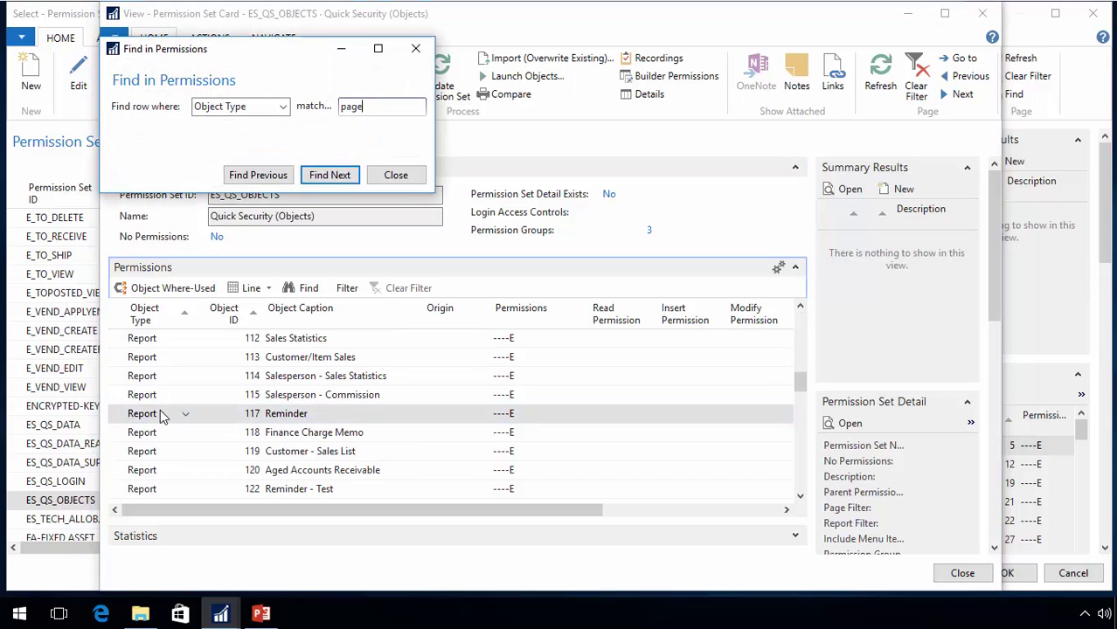
pyautogui.press('Return')
pyautogui.scroll(-2, 279, 481)
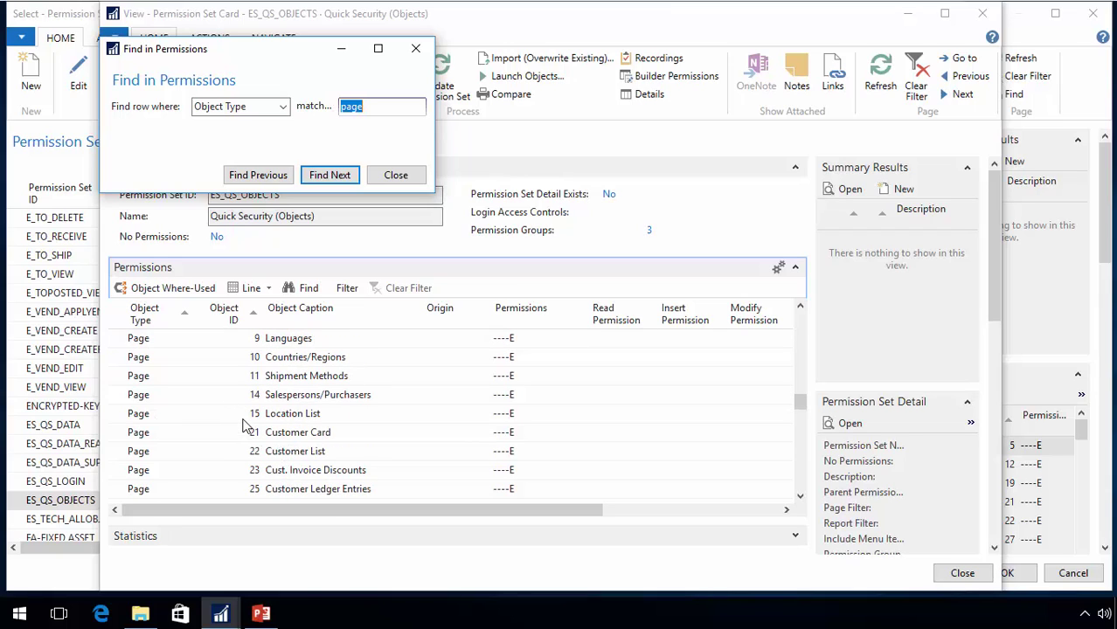
pyautogui.scroll(-4, 300, 448)
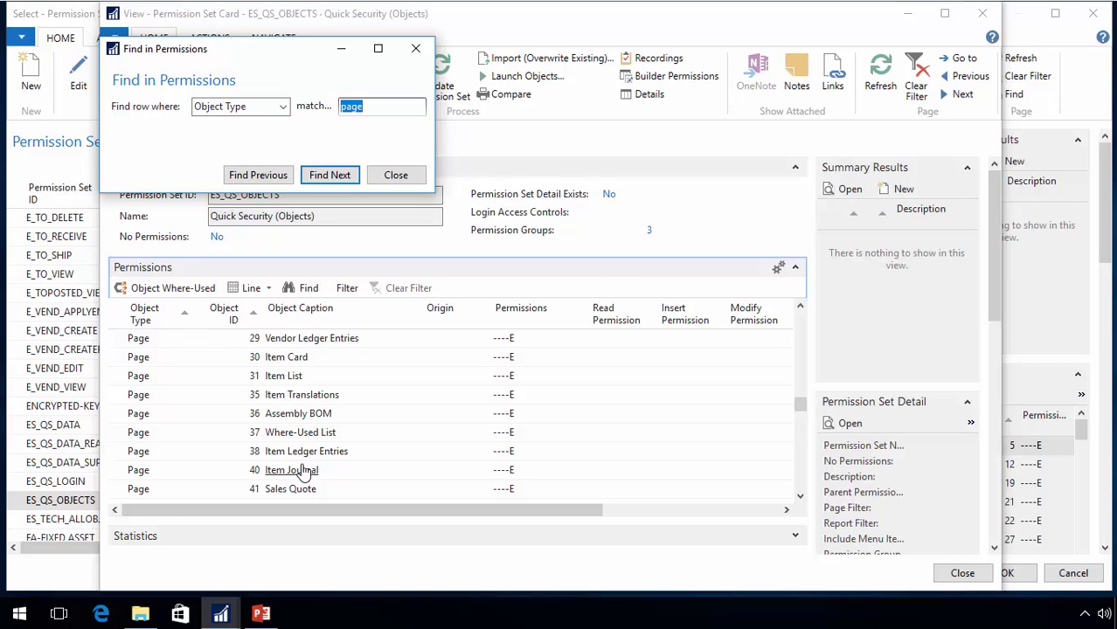
pyautogui.press('Escape')
pyautogui.press('Escape')
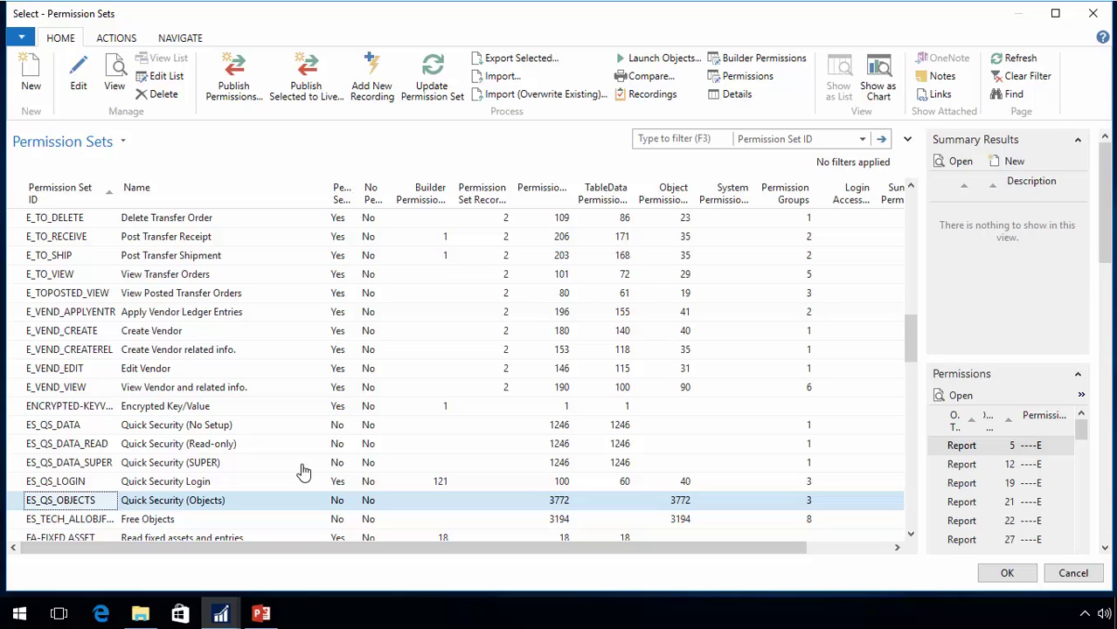
pyautogui.press('Escape')
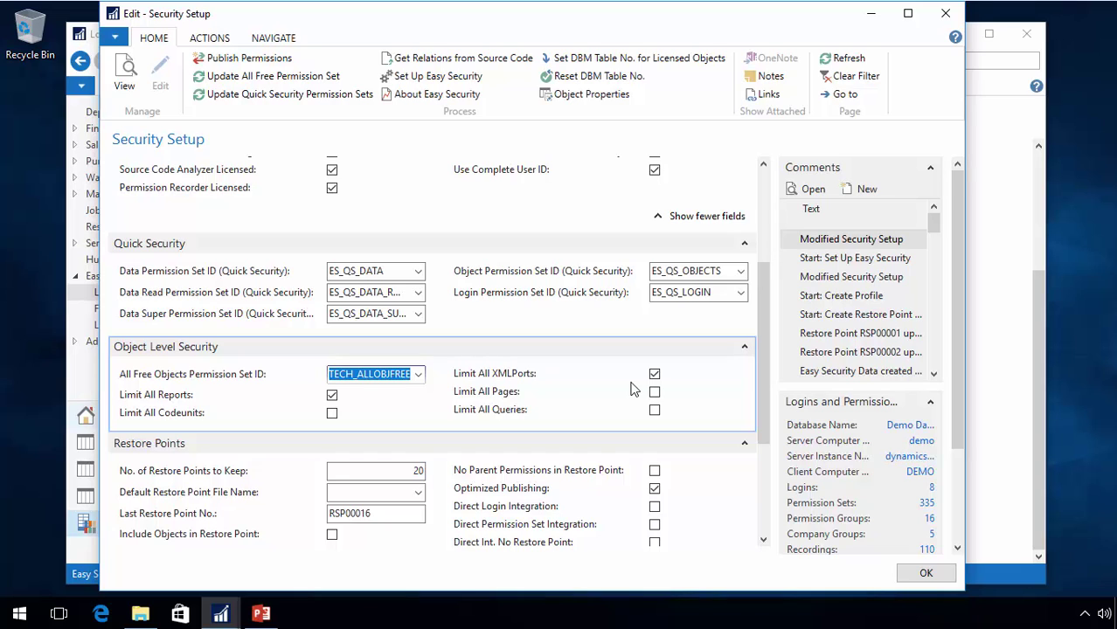
# - Publish the permissions with Publish to Live enabled
pyautogui.click(239, 61)
pyautogui.click(250, 113)
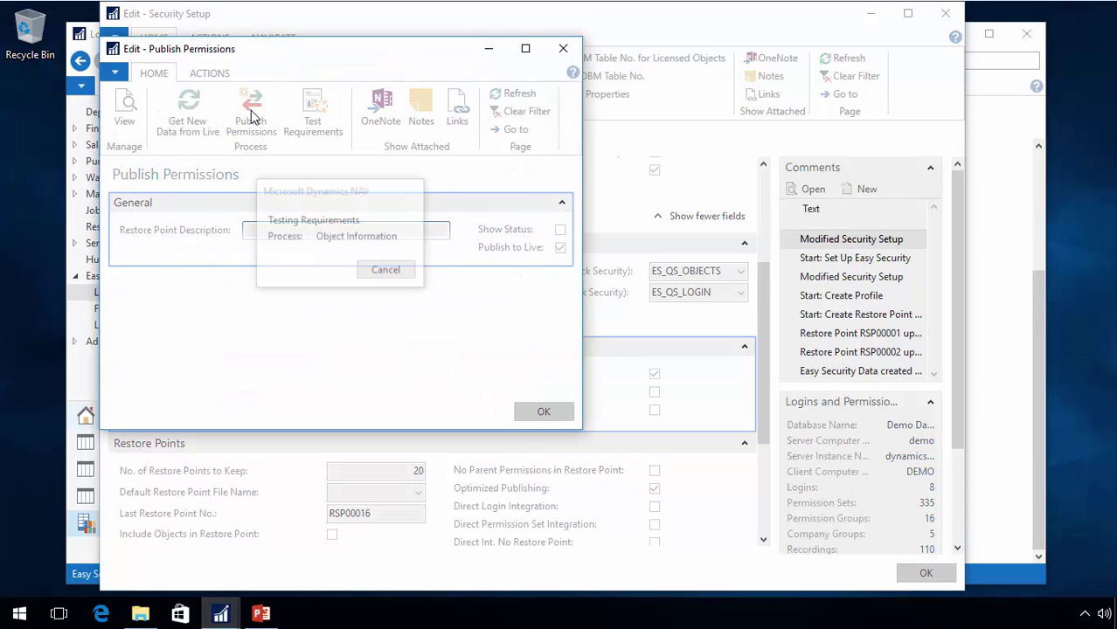